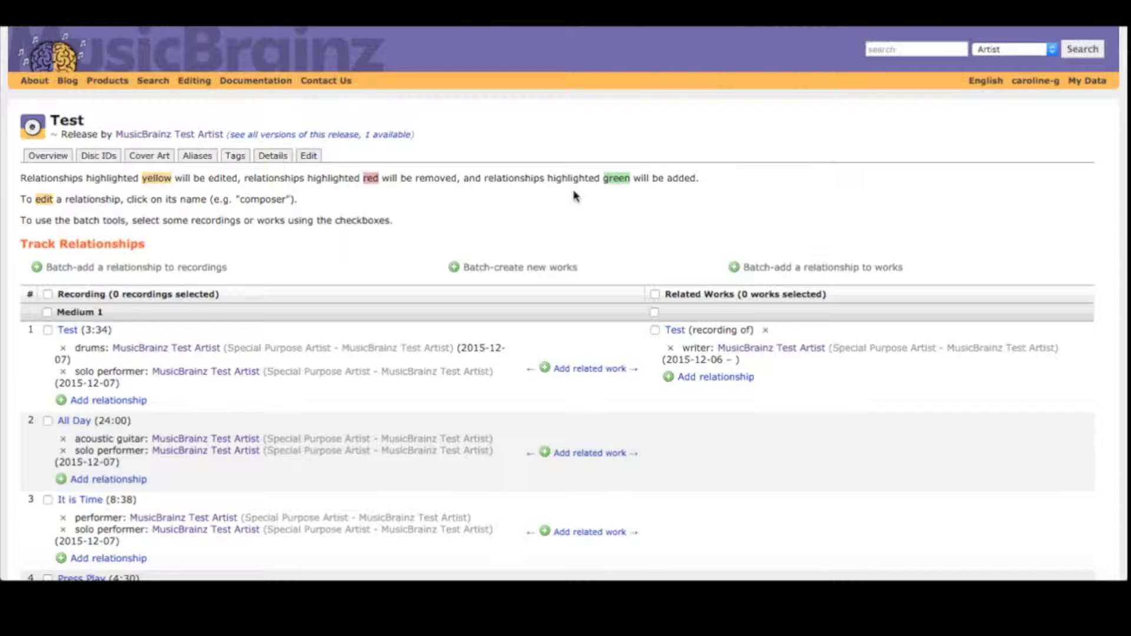
# Step: Scroll down the release Test's relationship editor to the Track Relationships list
pyautogui.scroll(-5, 575, 196)
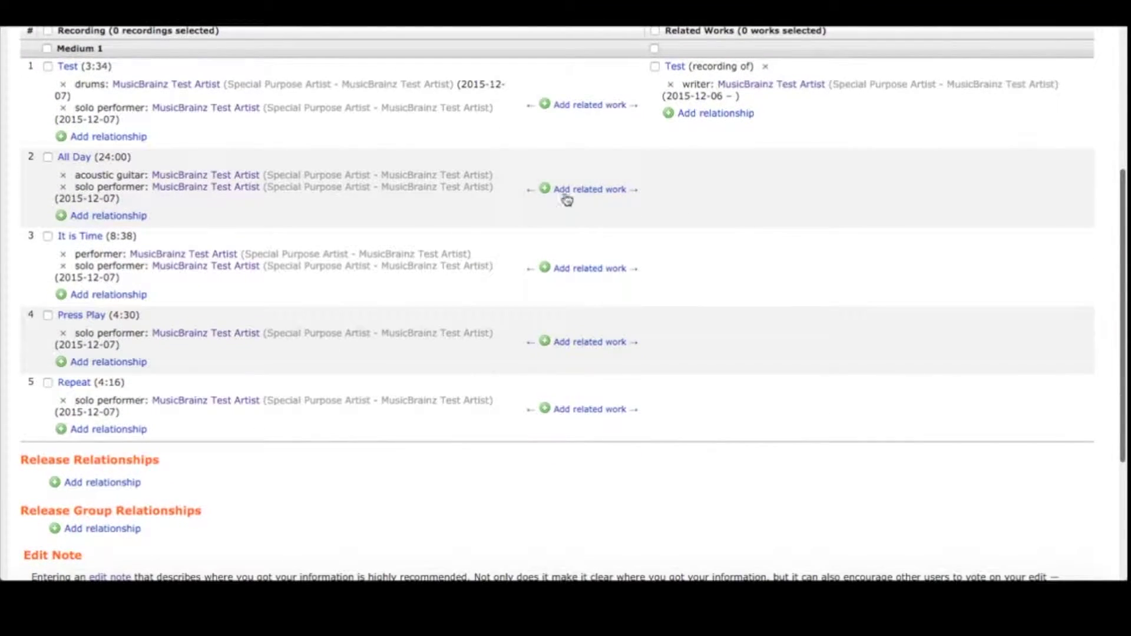
# Step: Start an Artist performer relationship on Press Play and show the performer type's explanation
pyautogui.click(123, 363)
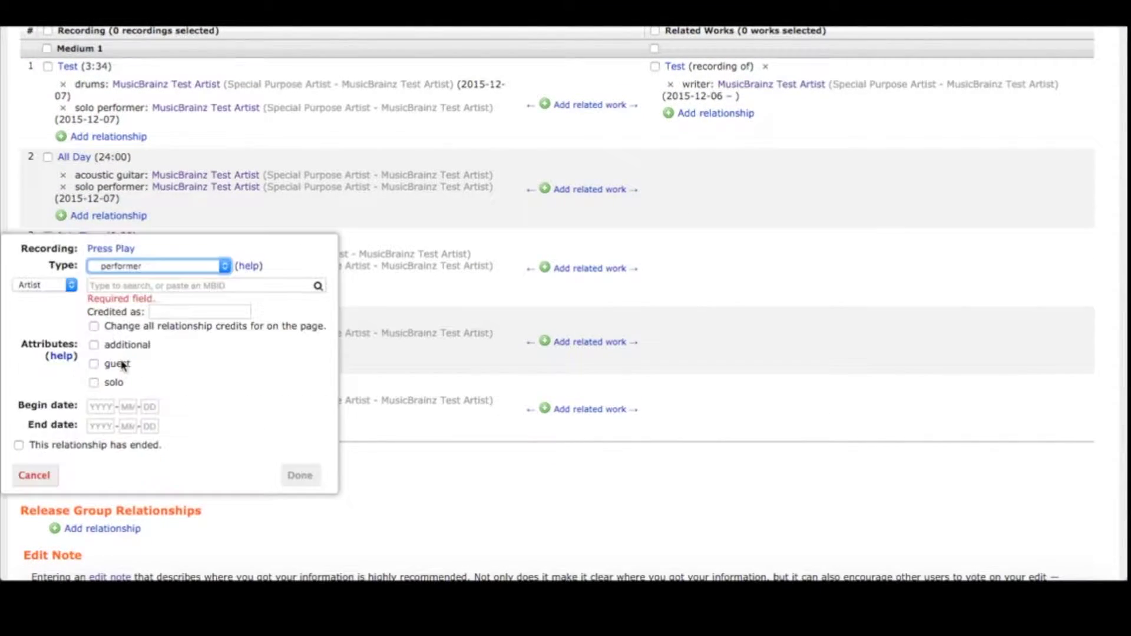
pyautogui.click(72, 288)
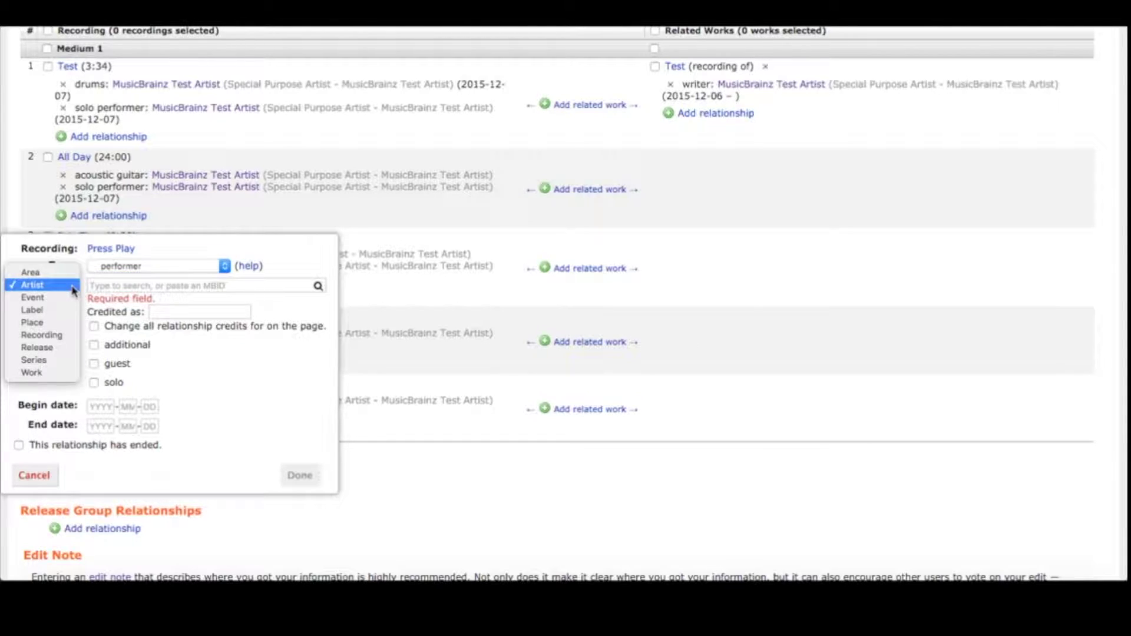
pyautogui.click(72, 288)
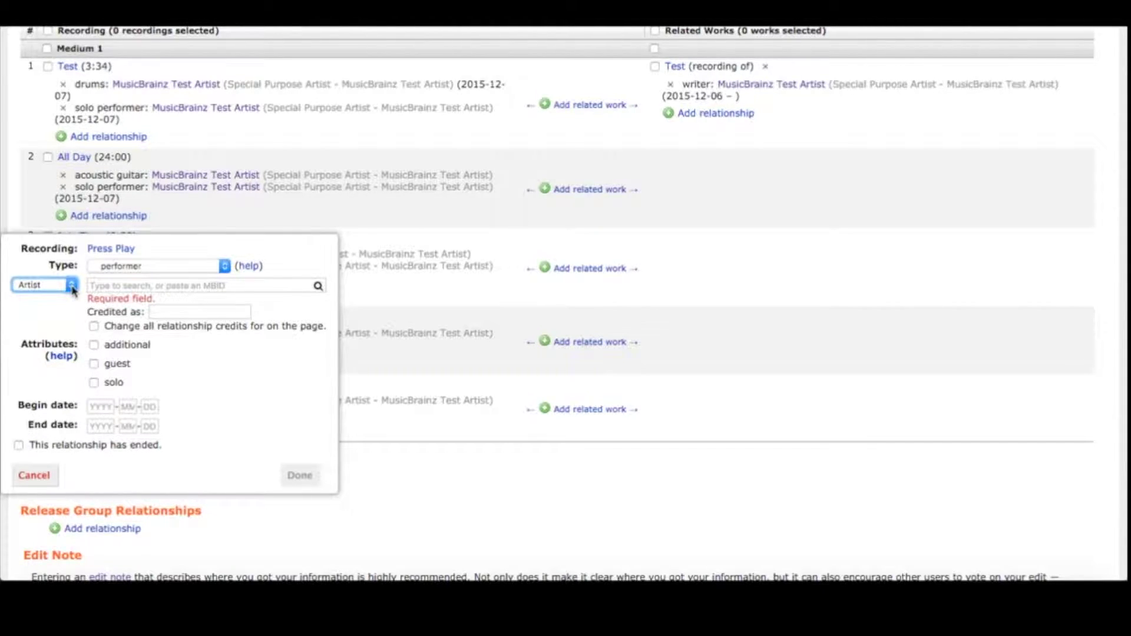
pyautogui.click(224, 269)
pyautogui.click(223, 267)
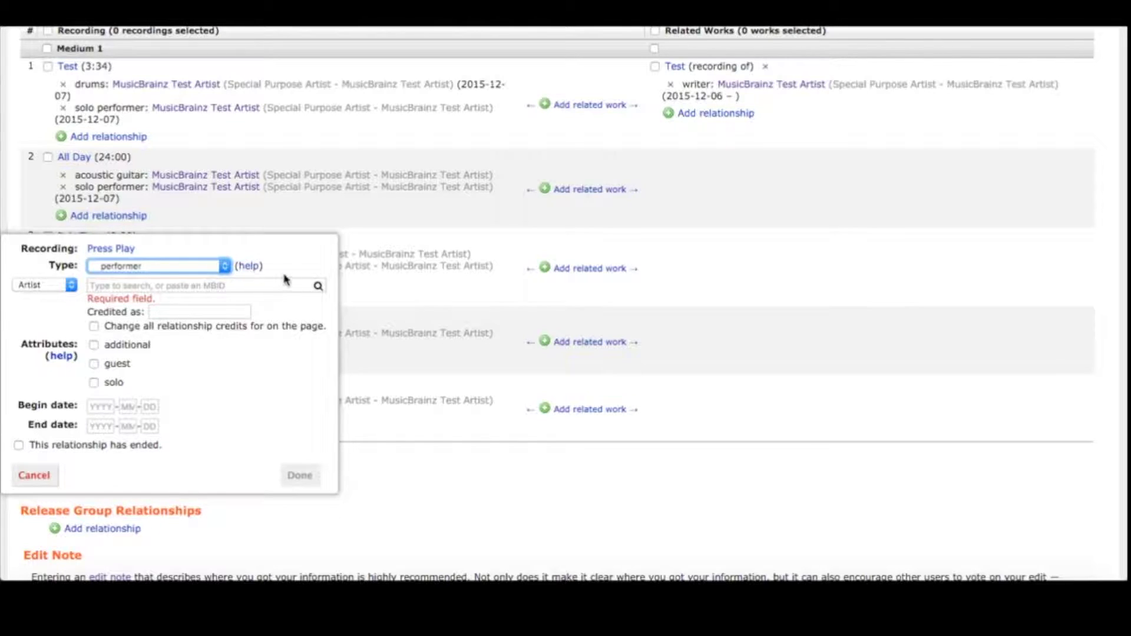
pyautogui.click(248, 267)
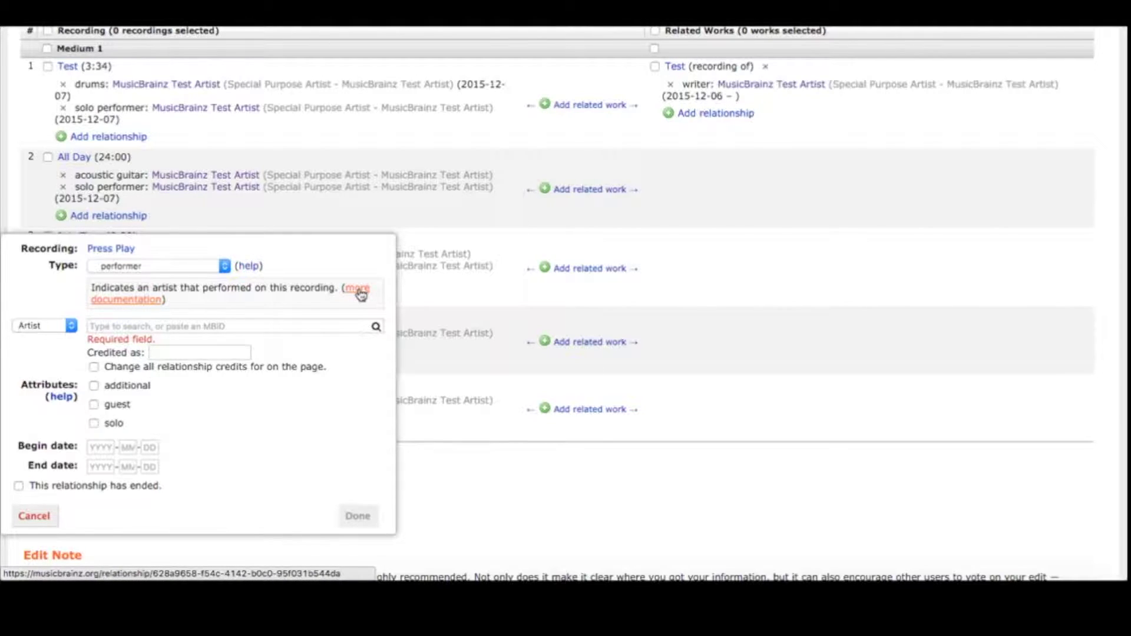
# Step: Hide the help and search 'musicbrainz' to choose MusicBrainz Test Artist as performer
pyautogui.click(251, 268)
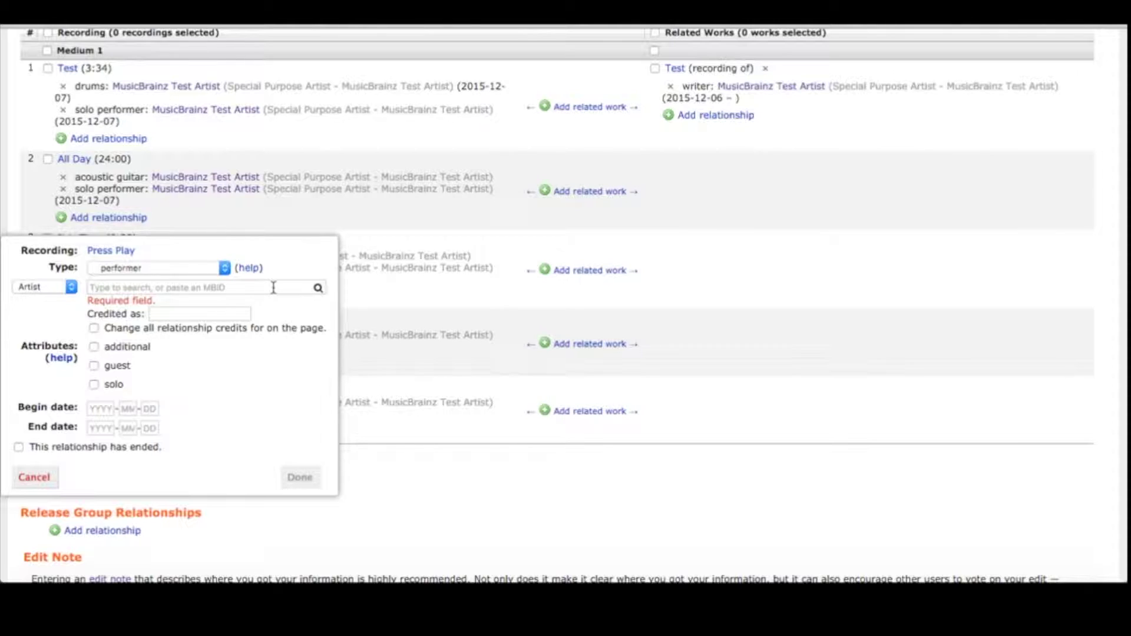
pyautogui.click(274, 288)
pyautogui.write('m')
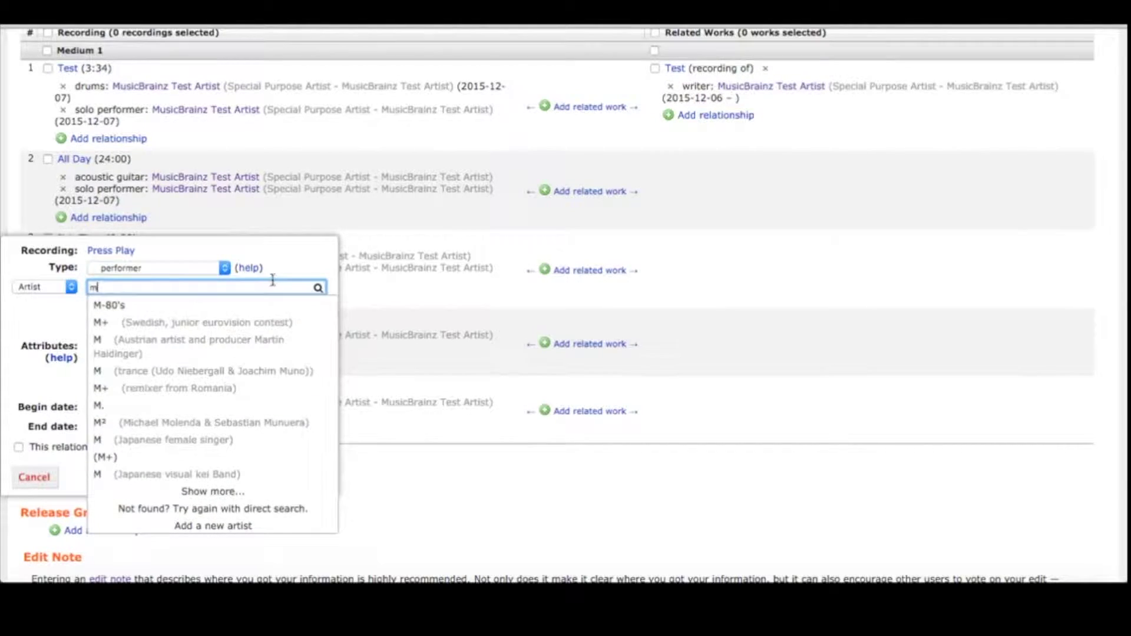
pyautogui.write('usicbrainz')
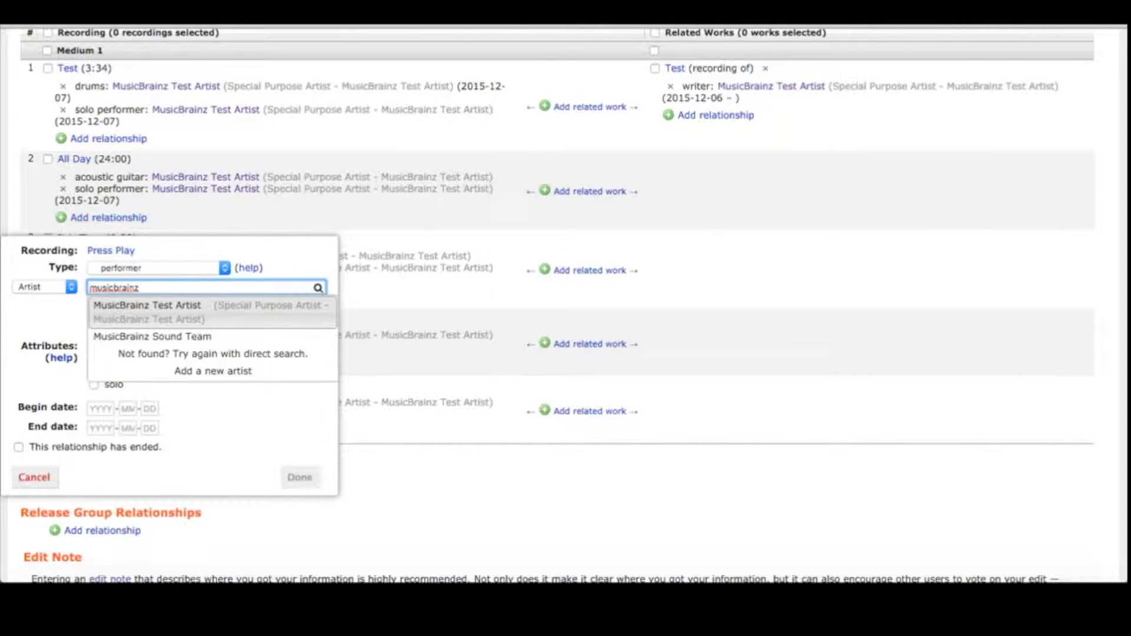
pyautogui.click(281, 326)
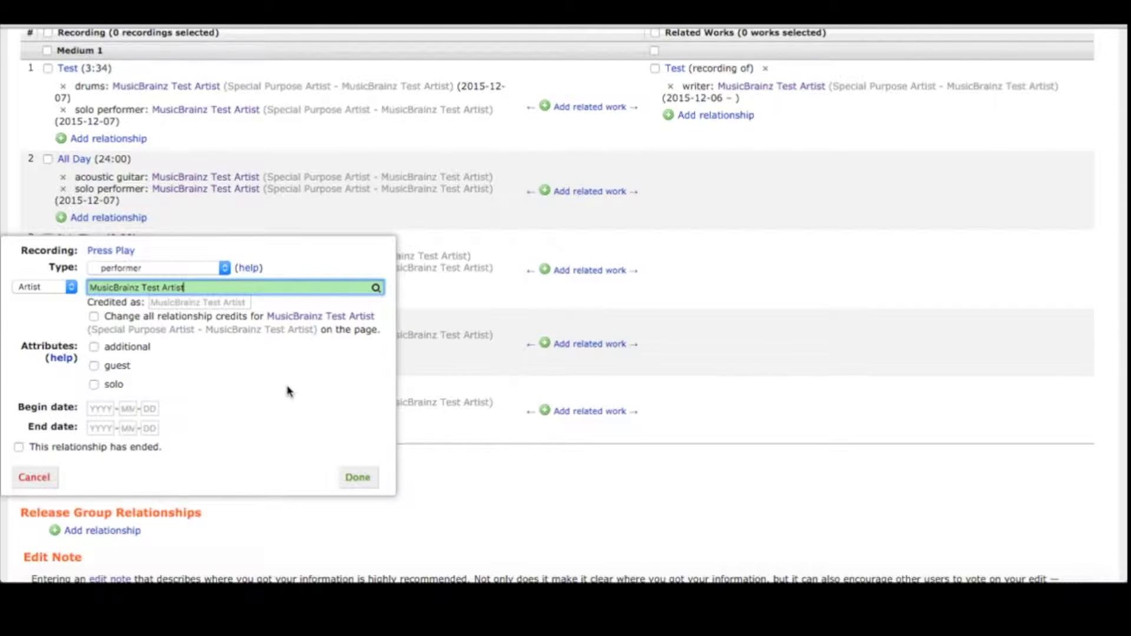
# Step: Mark the Press Play performer credit with the additional attribute and confirm it
pyautogui.click(62, 357)
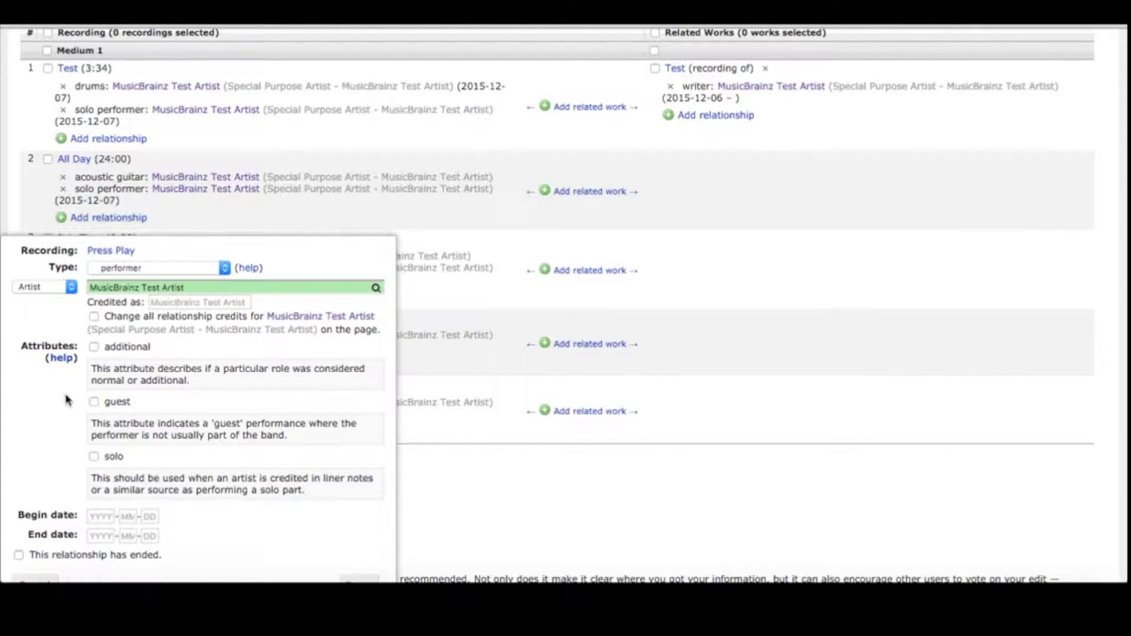
pyautogui.click(94, 347)
pyautogui.scroll(-3, 236, 469)
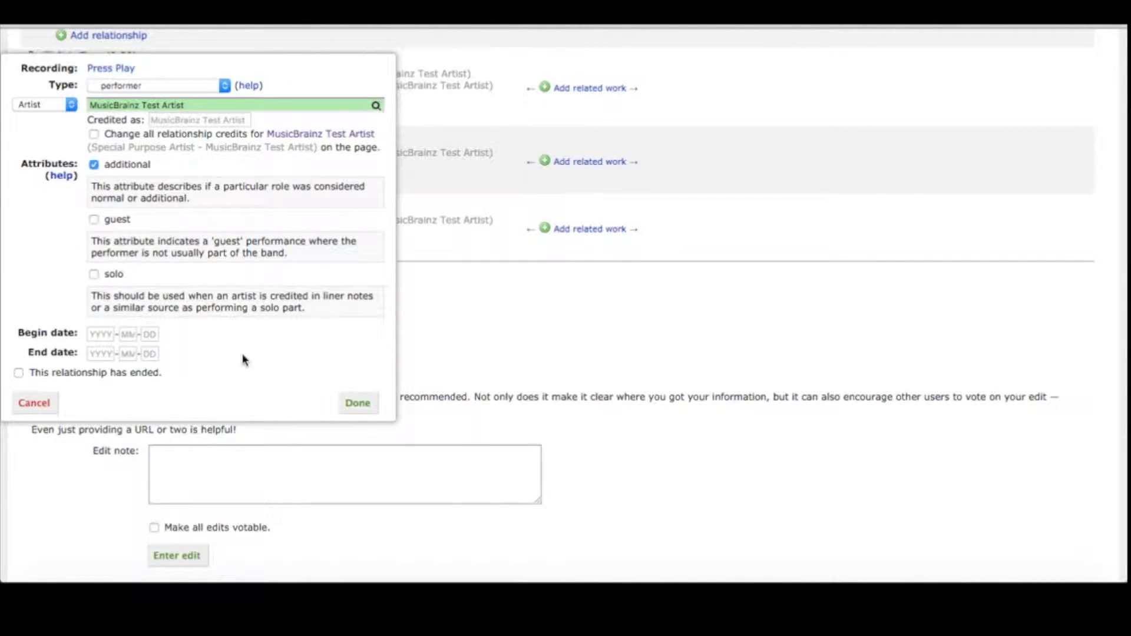
pyautogui.click(351, 406)
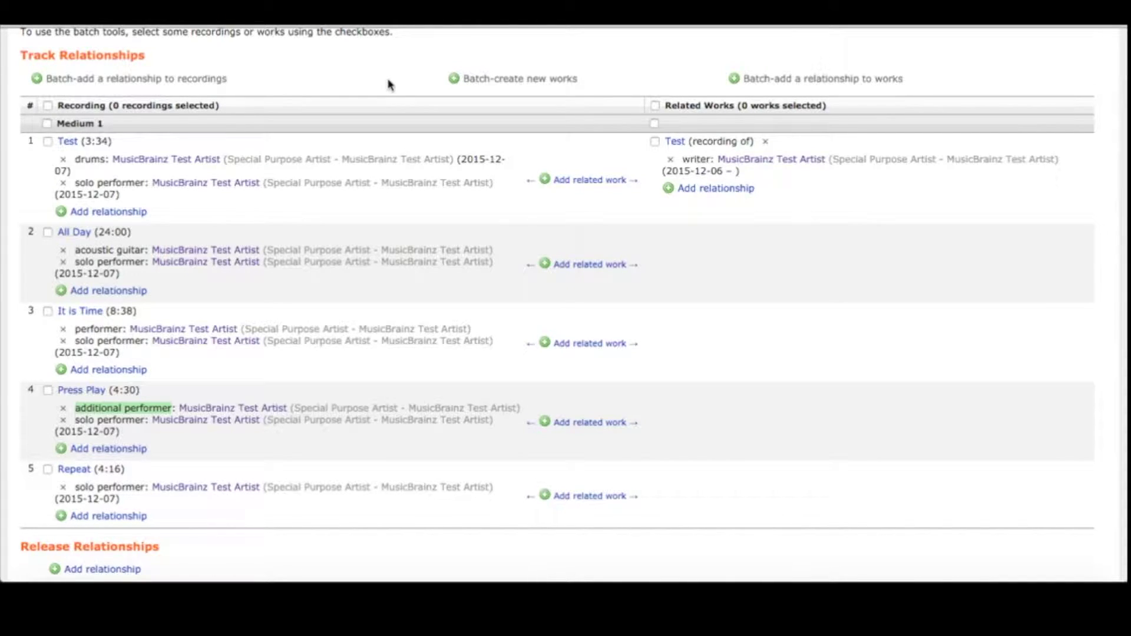
pyautogui.click(107, 254)
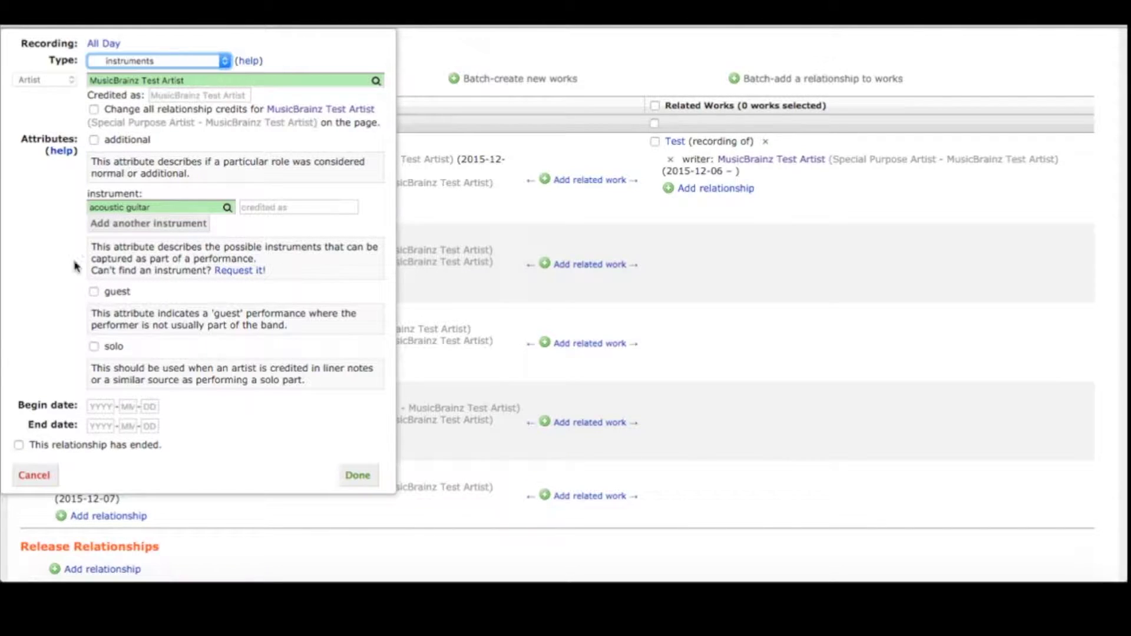
# Step: Replace All Day's acoustic guitar instrument with vacuum cleaner and save the credit
pyautogui.click(162, 208)
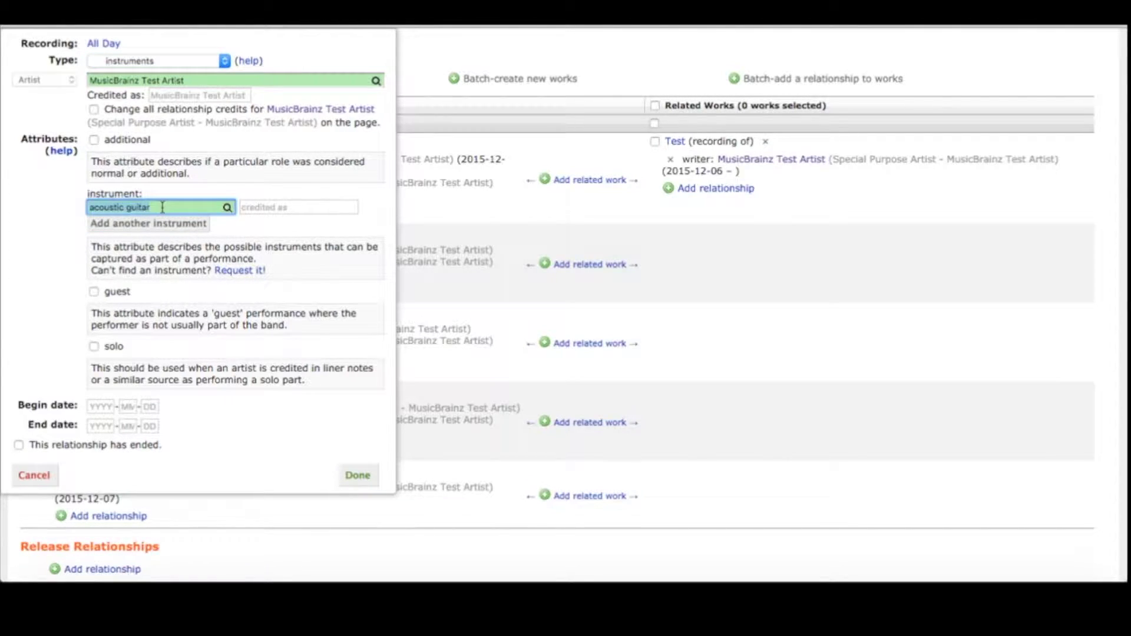
pyautogui.write('vacuu')
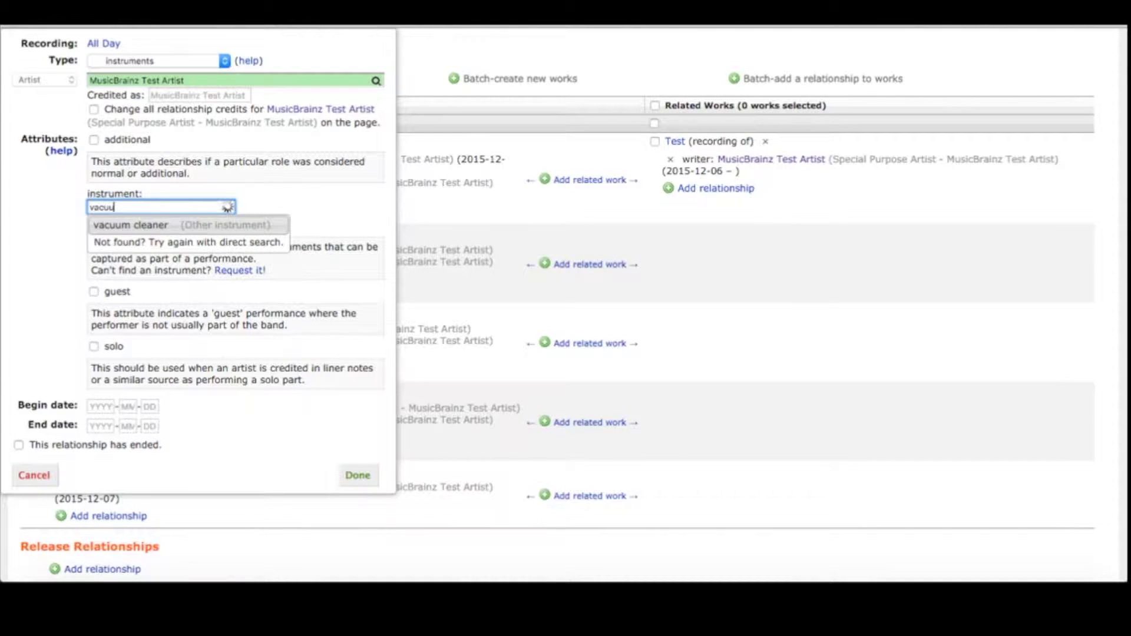
pyautogui.click(180, 226)
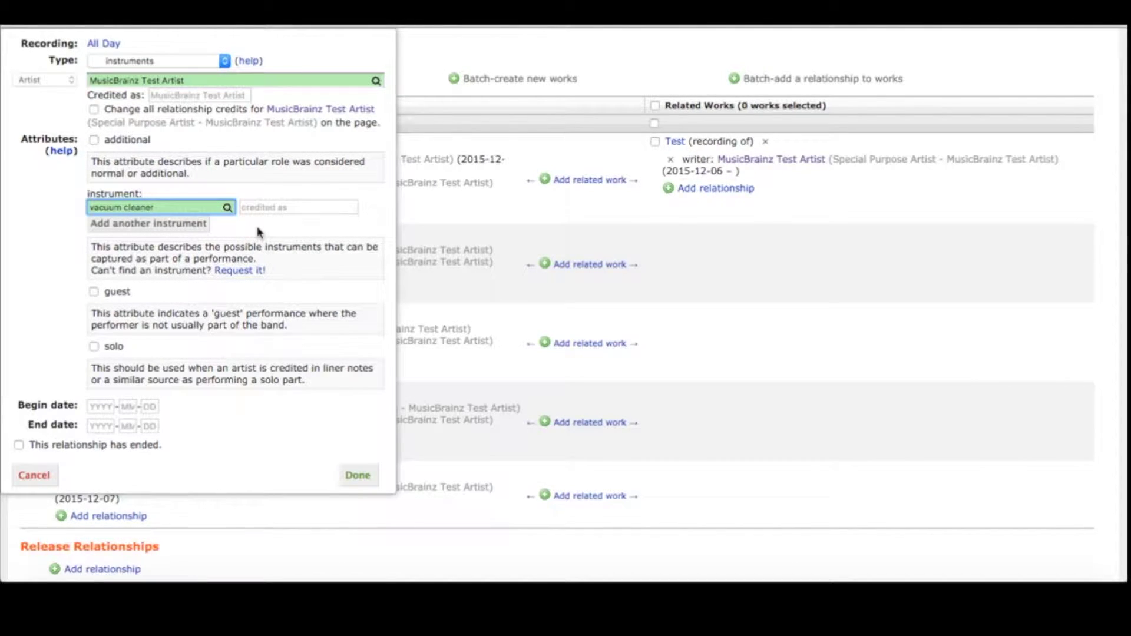
pyautogui.click(358, 475)
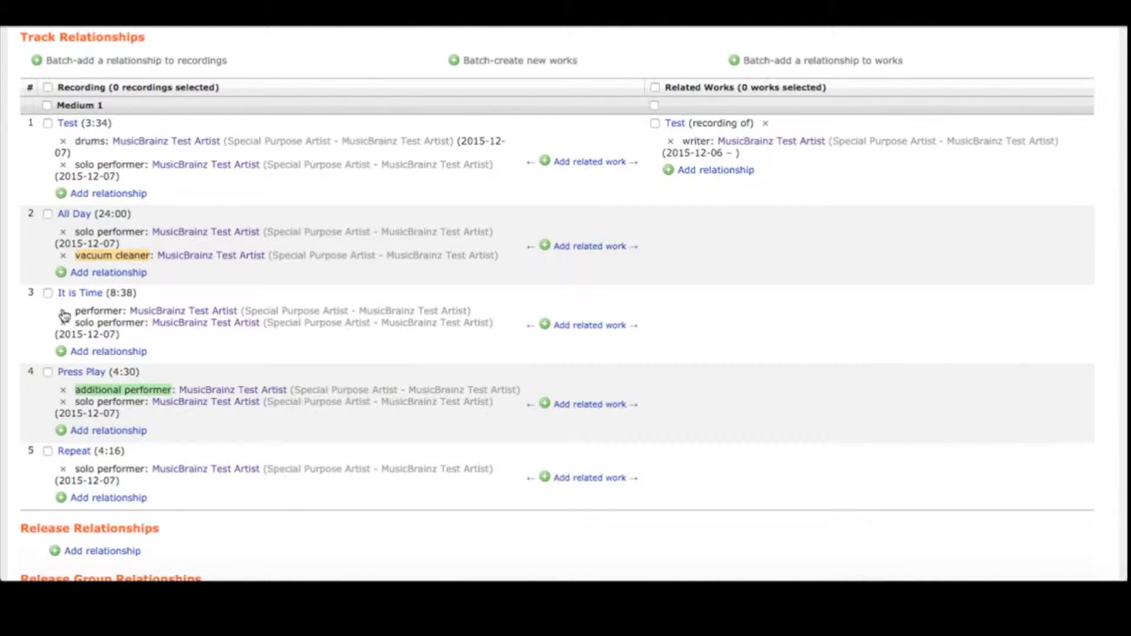
# Step: Remove MusicBrainz Test Artist's performer credit from It is Time
pyautogui.click(64, 312)
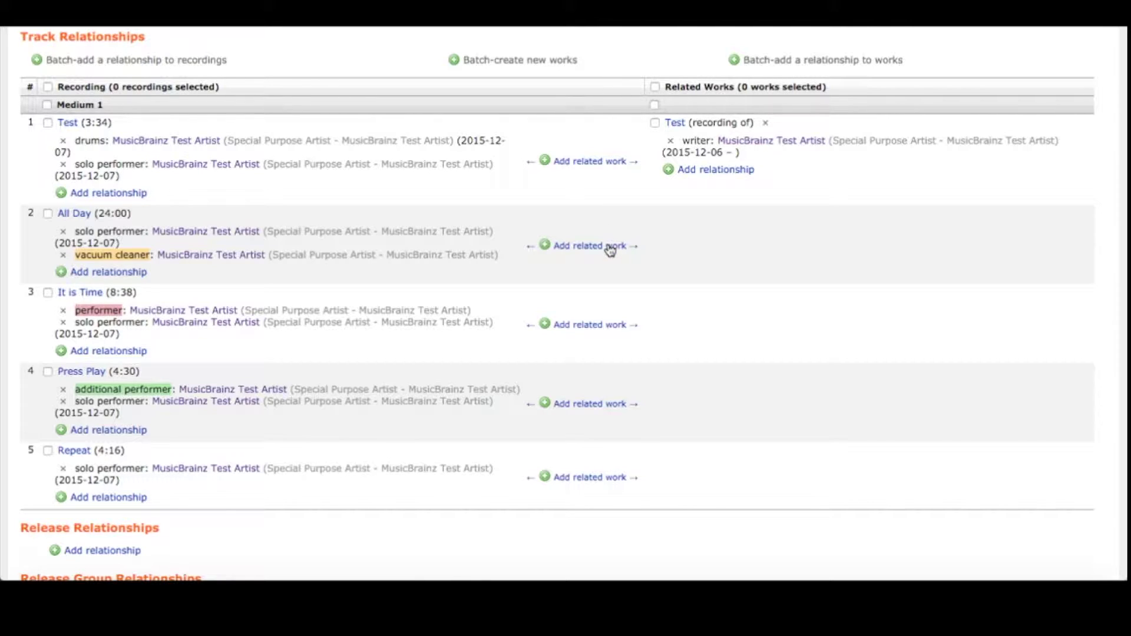
pyautogui.click(610, 250)
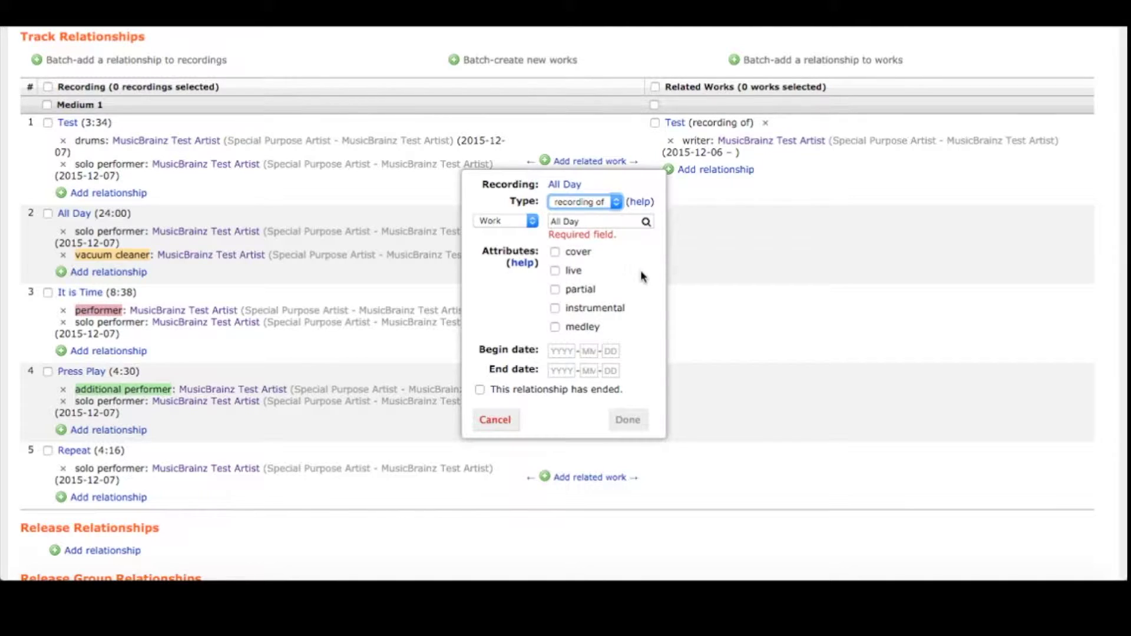
pyautogui.click(582, 222)
pyautogui.click(646, 221)
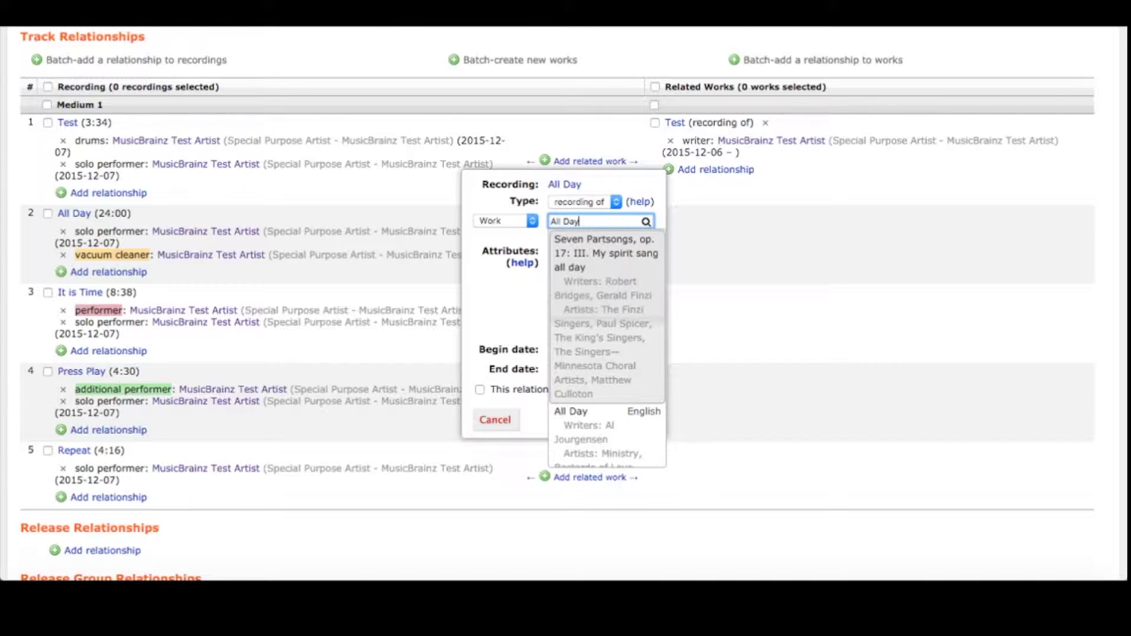
pyautogui.scroll(-8, 594, 412)
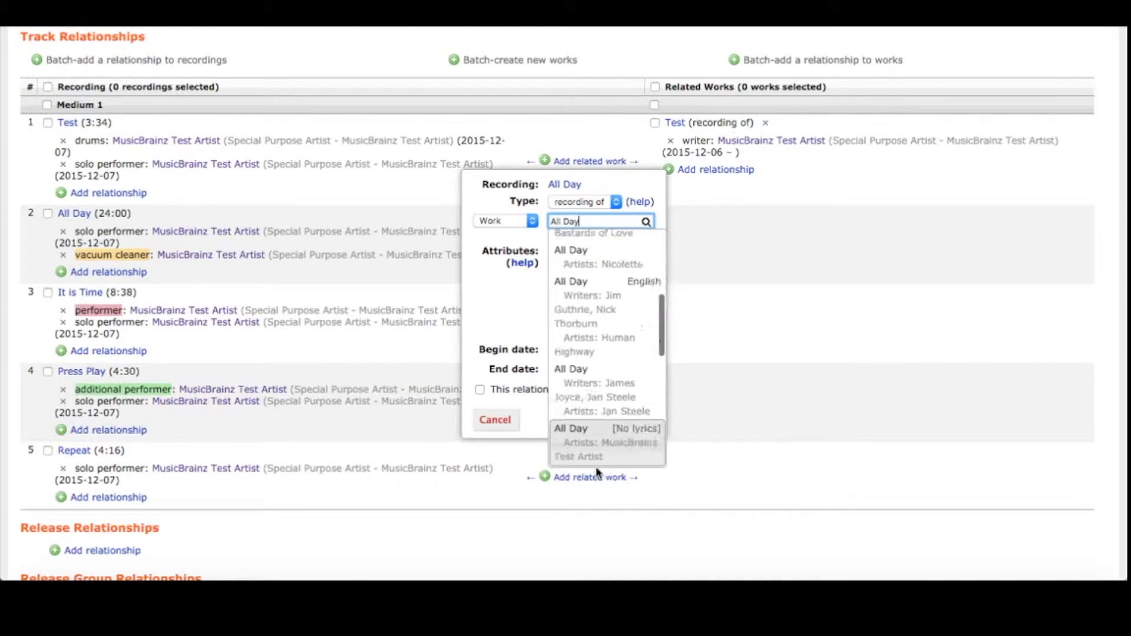
pyautogui.scroll(-2, 597, 468)
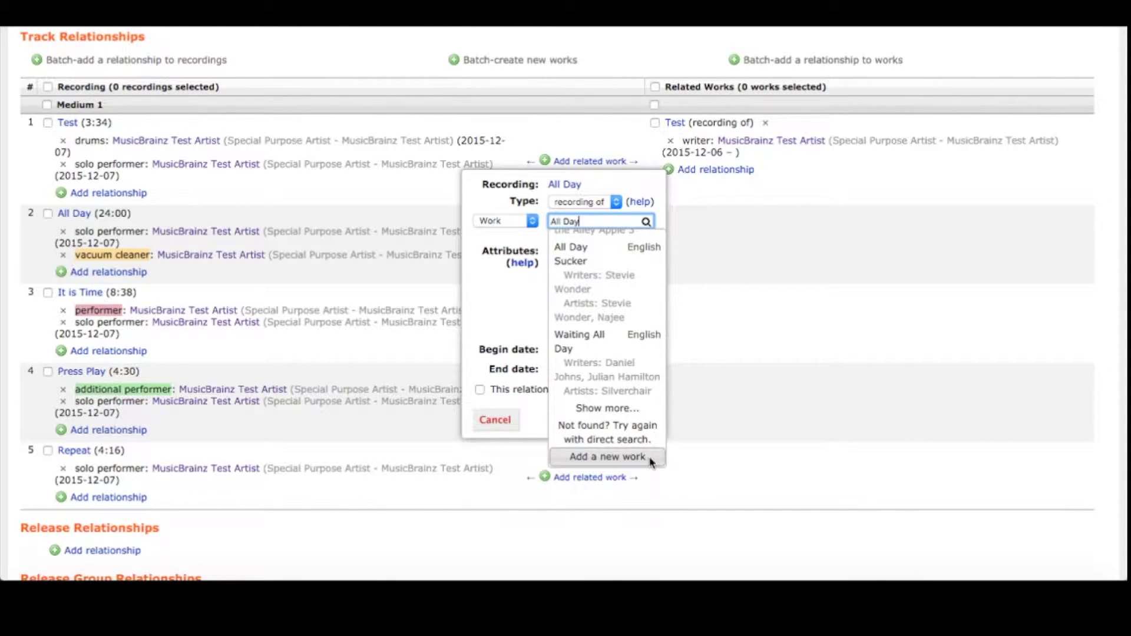
pyautogui.click(496, 421)
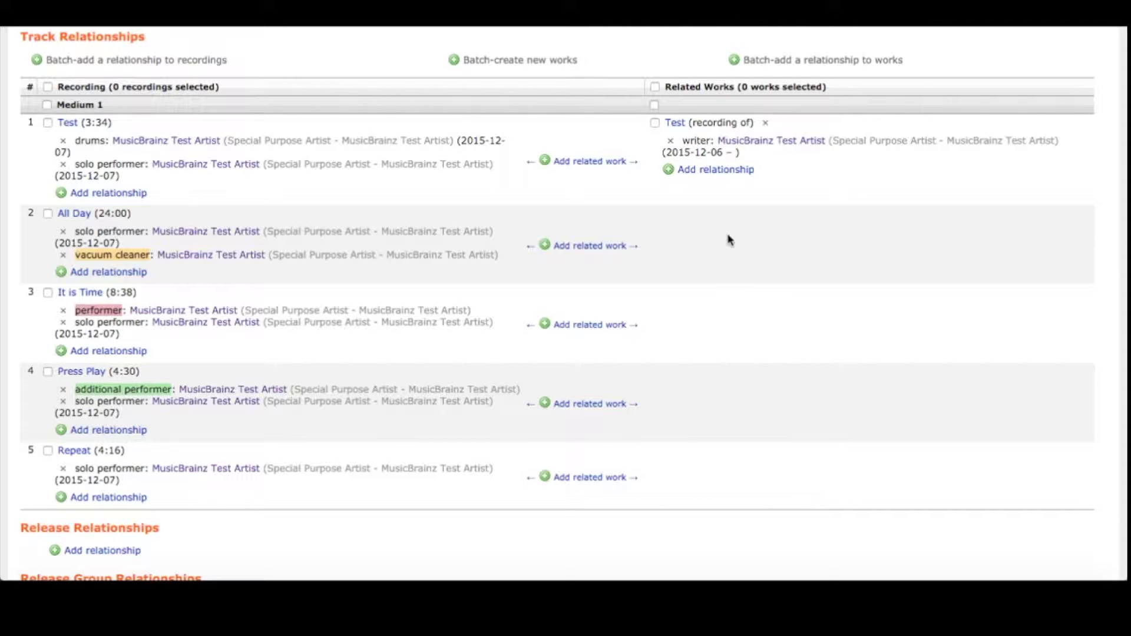
# Step: Tick the All Day recording as the first choice for a batch change
pyautogui.click(733, 171)
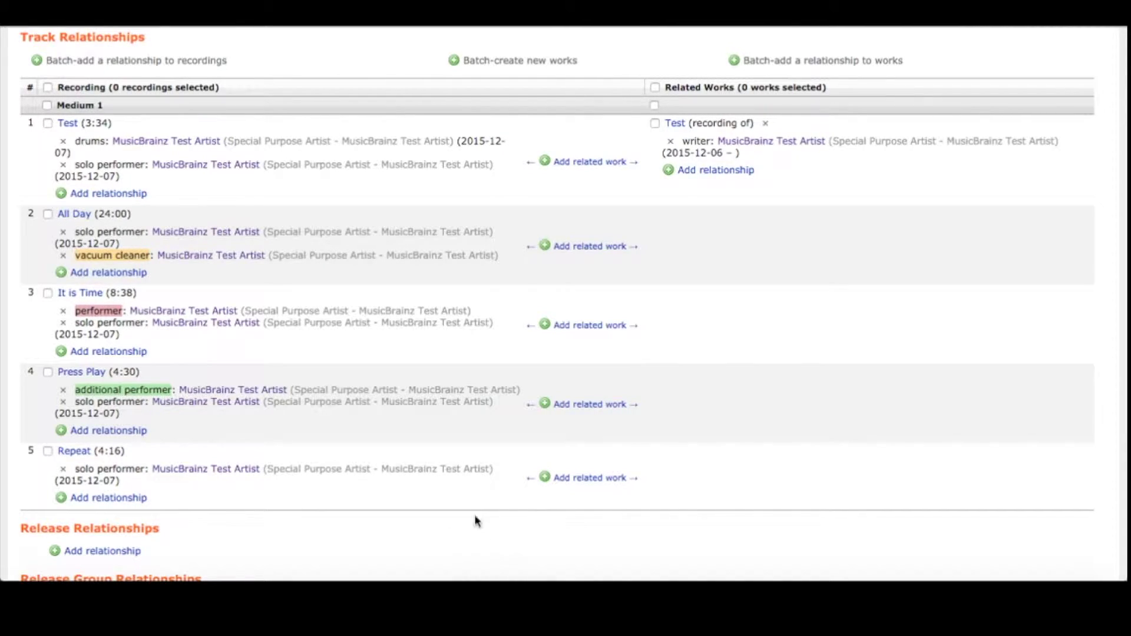
pyautogui.click(46, 214)
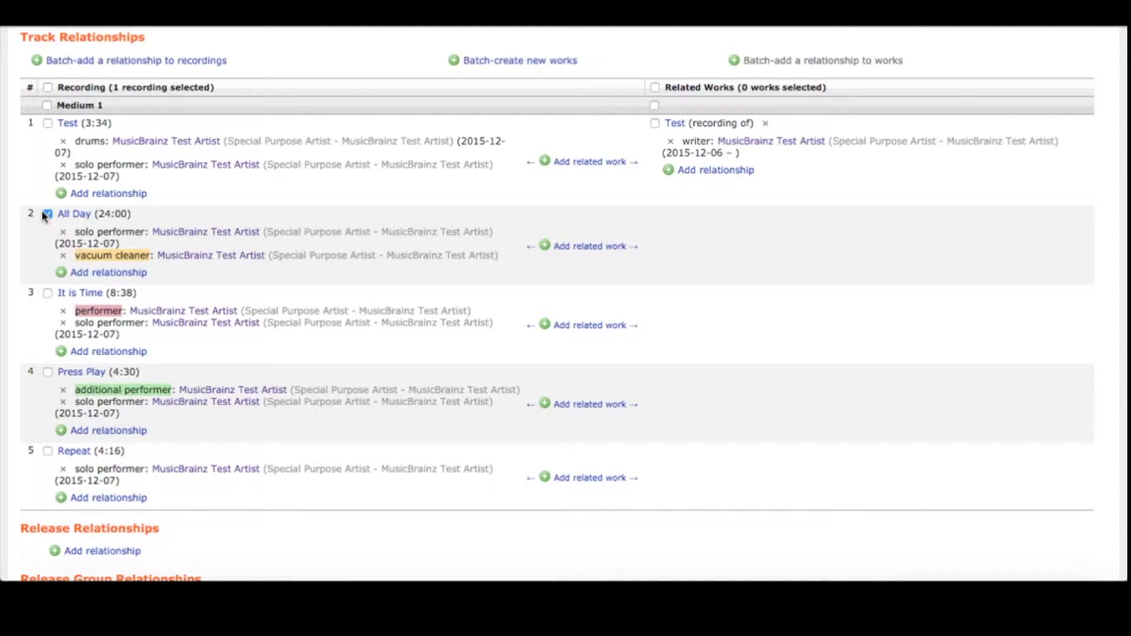
# Step: Add It is Time, Press Play and Repeat to the selection and open batch work creation
pyautogui.click(47, 293)
pyautogui.click(47, 373)
pyautogui.click(47, 451)
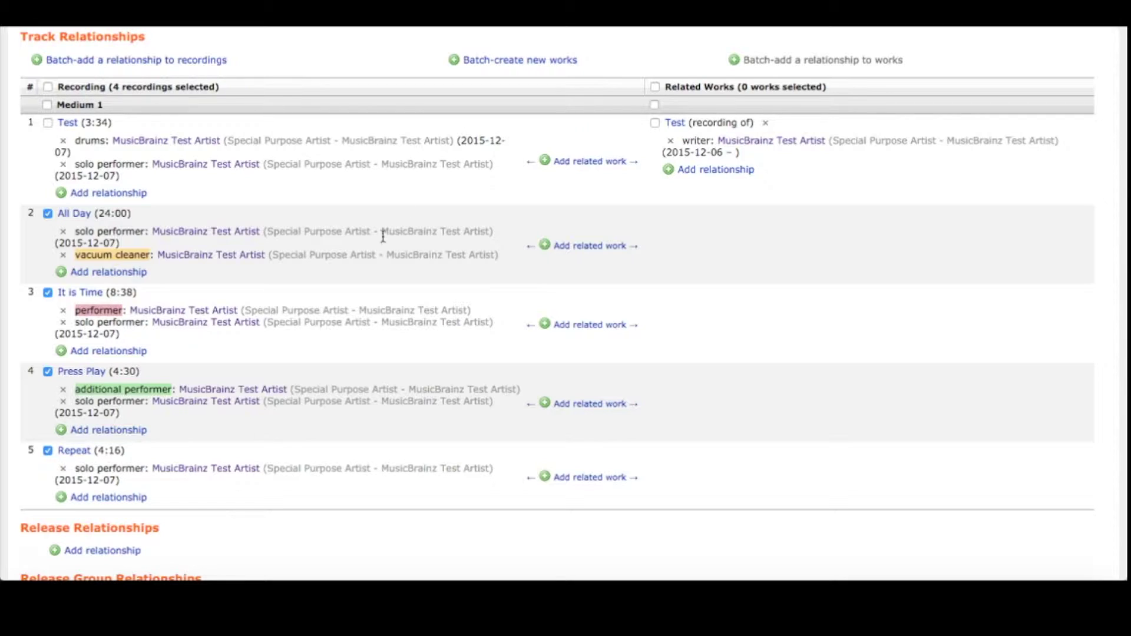
pyautogui.click(531, 62)
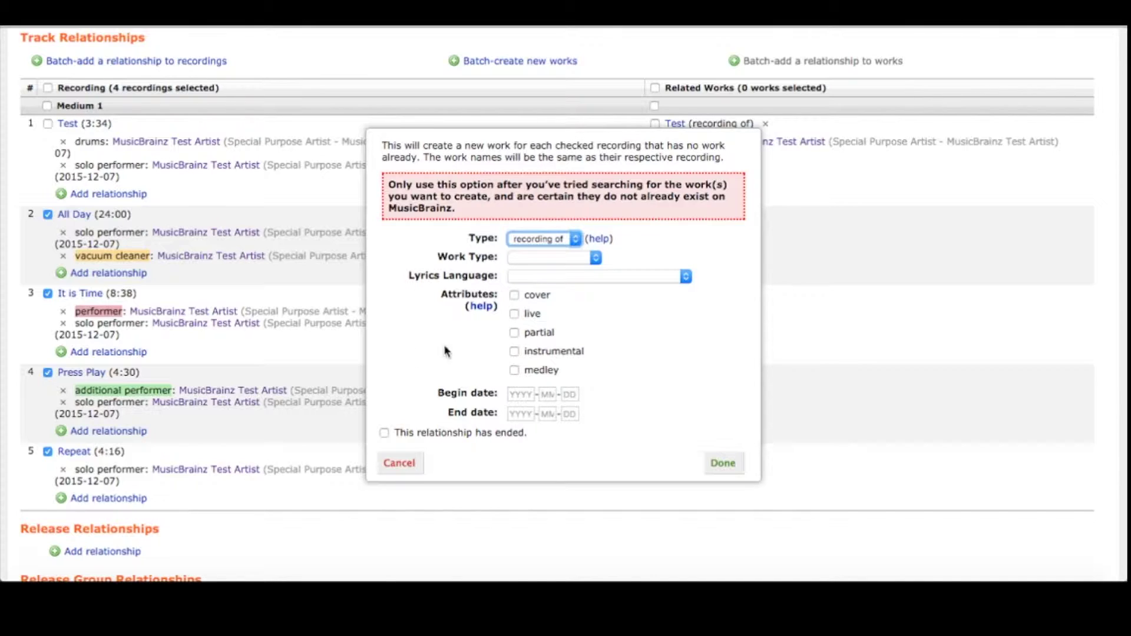
# Step: Set the new works' lyrics language to [No lyrics] and confirm creating them
pyautogui.click(545, 277)
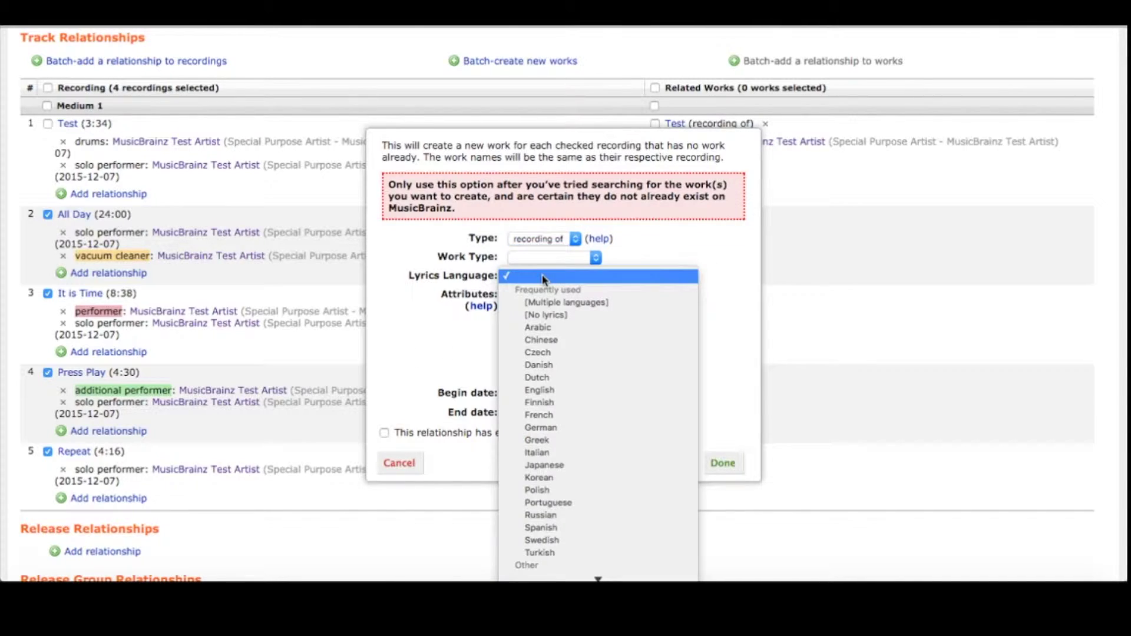
pyautogui.click(546, 315)
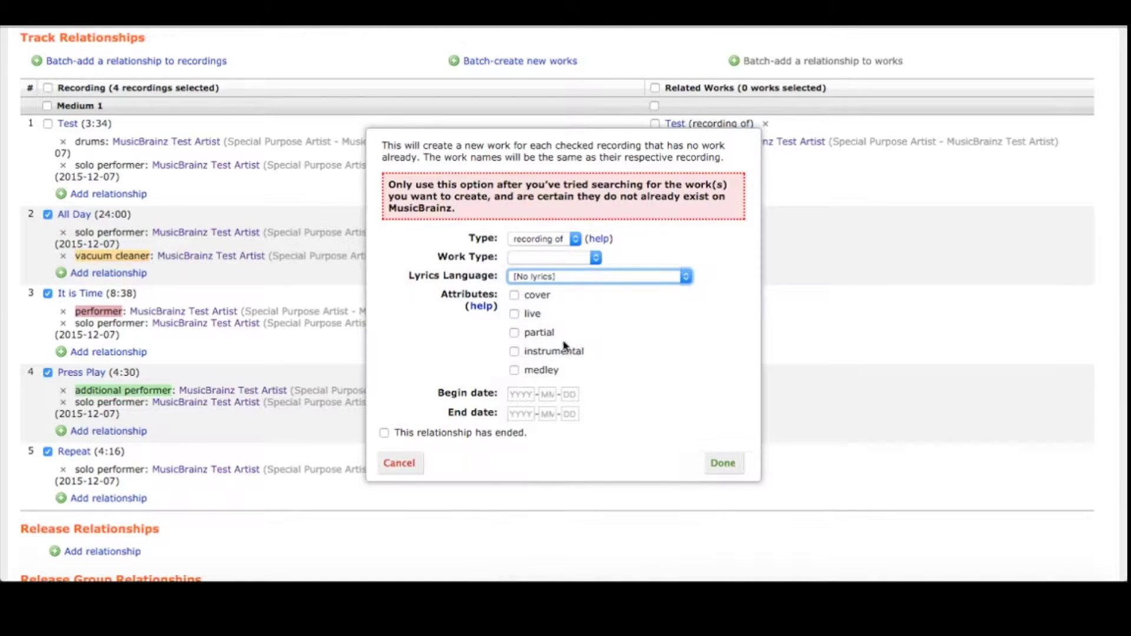
pyautogui.click(725, 464)
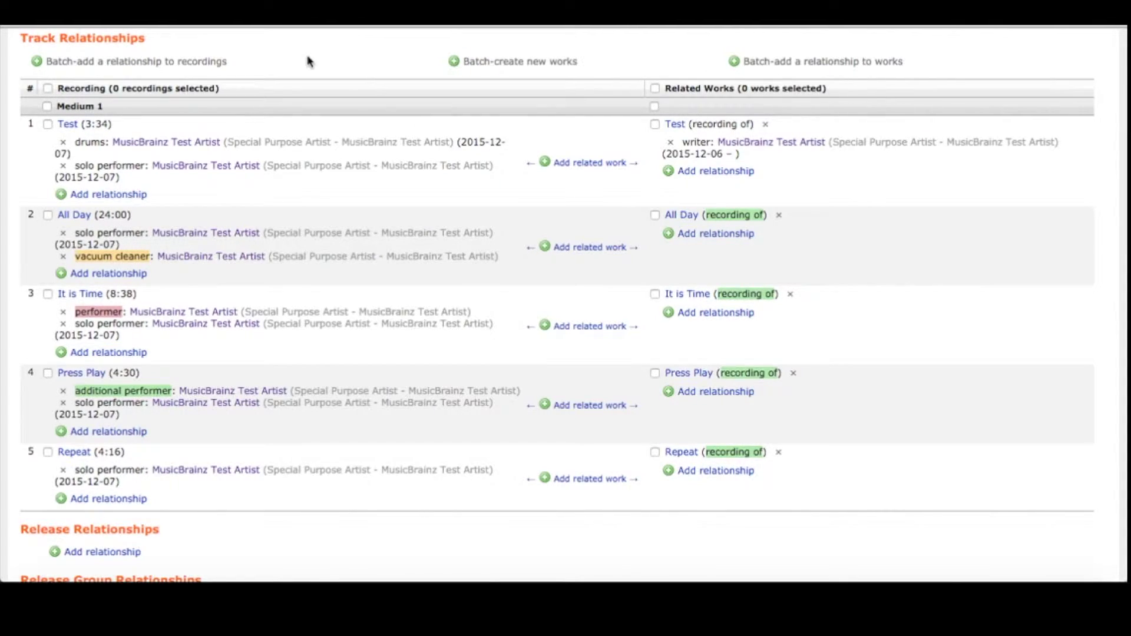
# Step: Batch-add an instruments relationship crediting MusicBrainz Test Artist on percussion to Press Play and Repeat
pyautogui.click(48, 373)
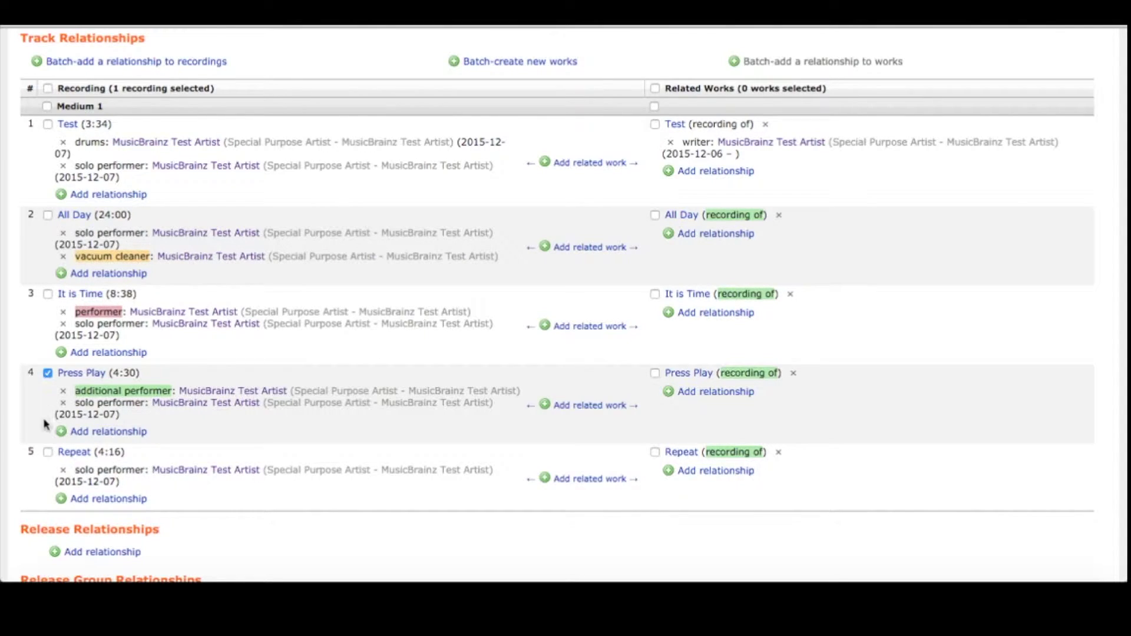
pyautogui.click(48, 452)
pyautogui.click(196, 66)
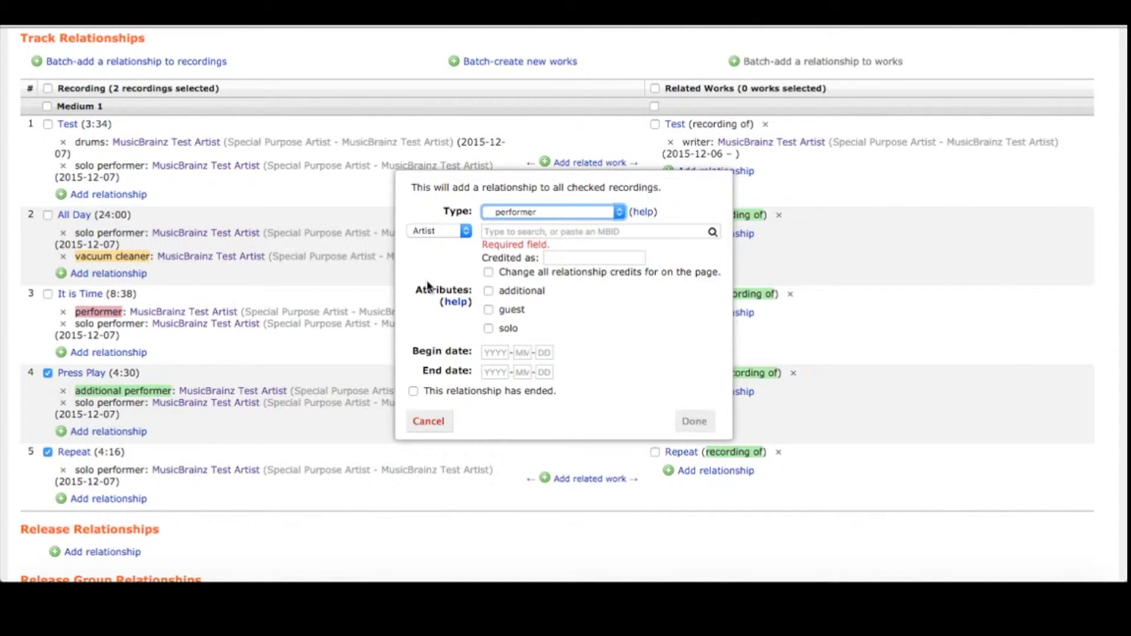
pyautogui.click(549, 217)
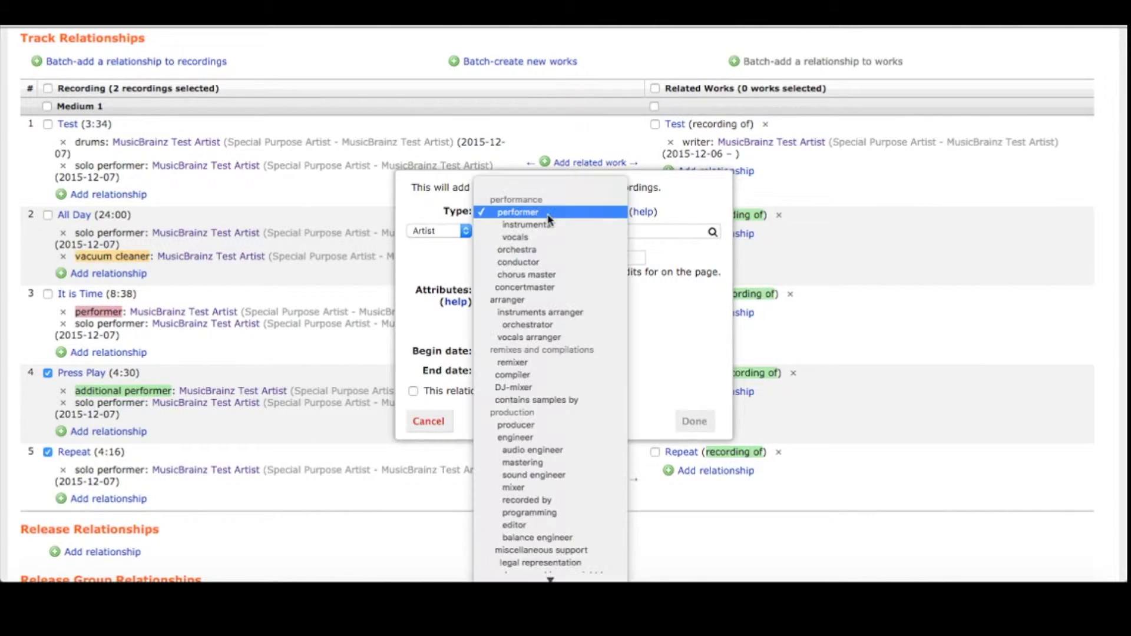
pyautogui.click(547, 224)
pyautogui.click(564, 231)
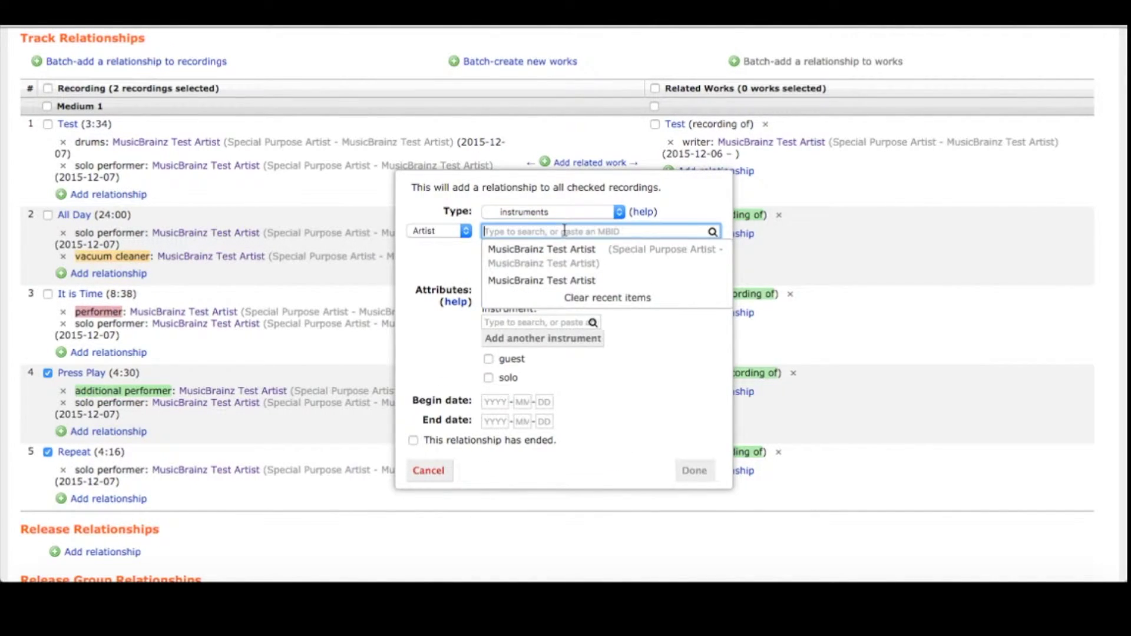
pyautogui.click(571, 250)
pyautogui.click(547, 321)
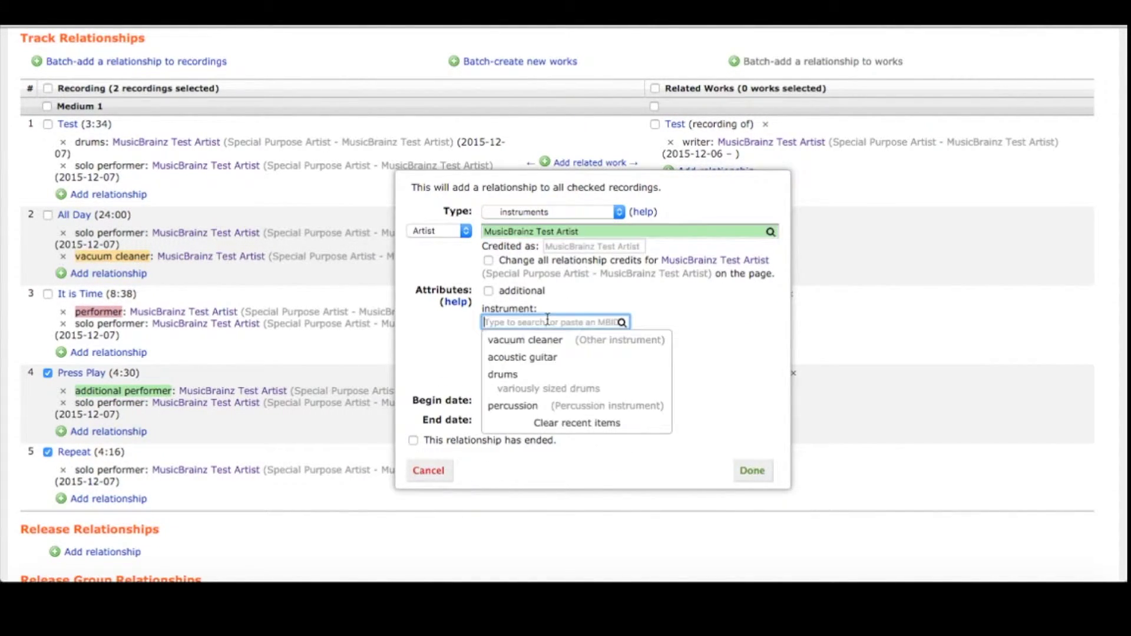
pyautogui.click(547, 405)
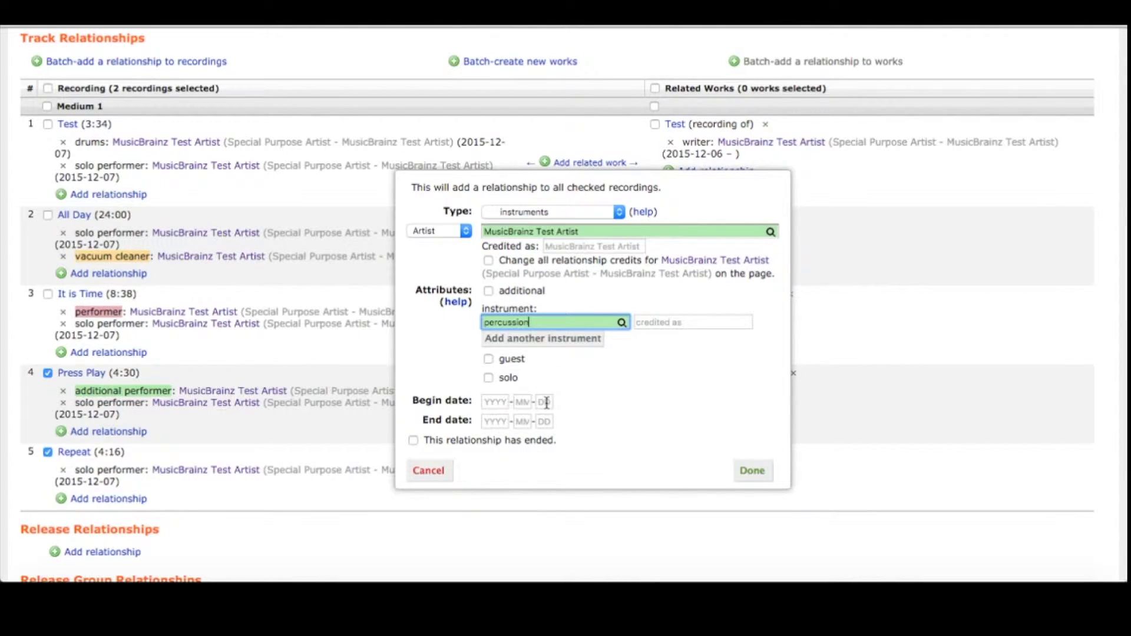
pyautogui.click(752, 472)
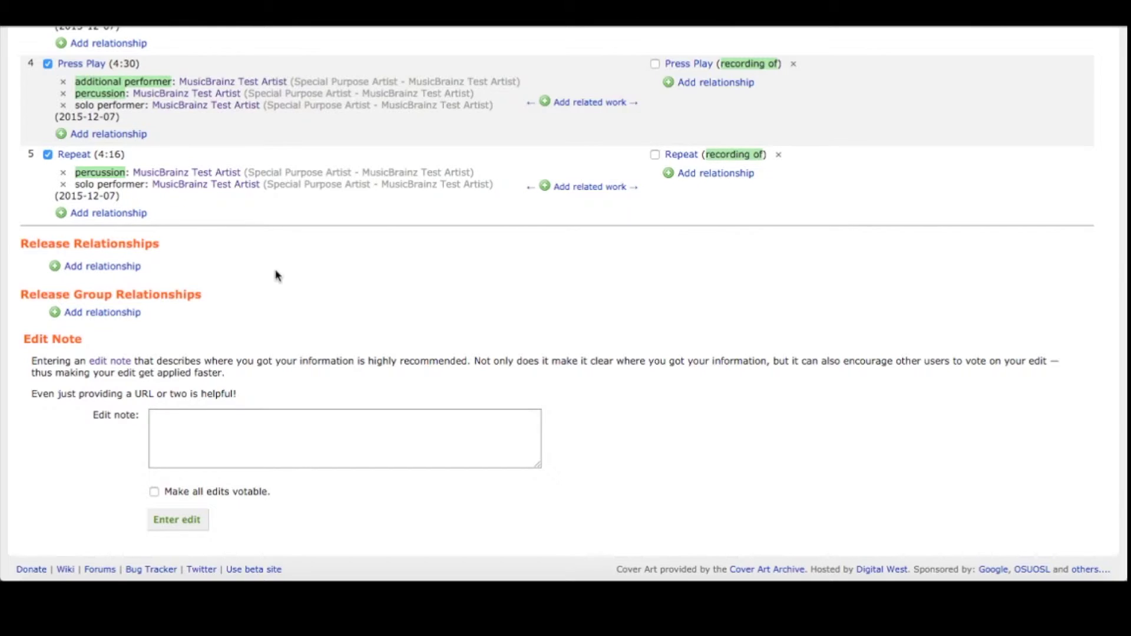
# Step: Start a release-level instruments arranger relationship with MusicBrainz Test Artist as the arranger
pyautogui.click(124, 268)
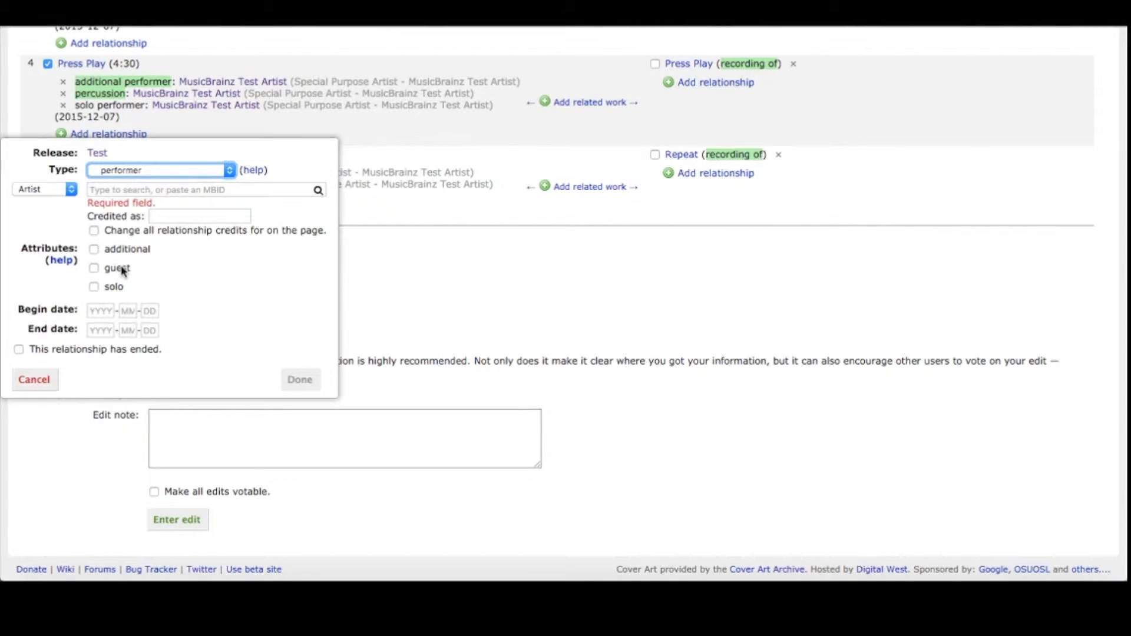
pyautogui.click(166, 171)
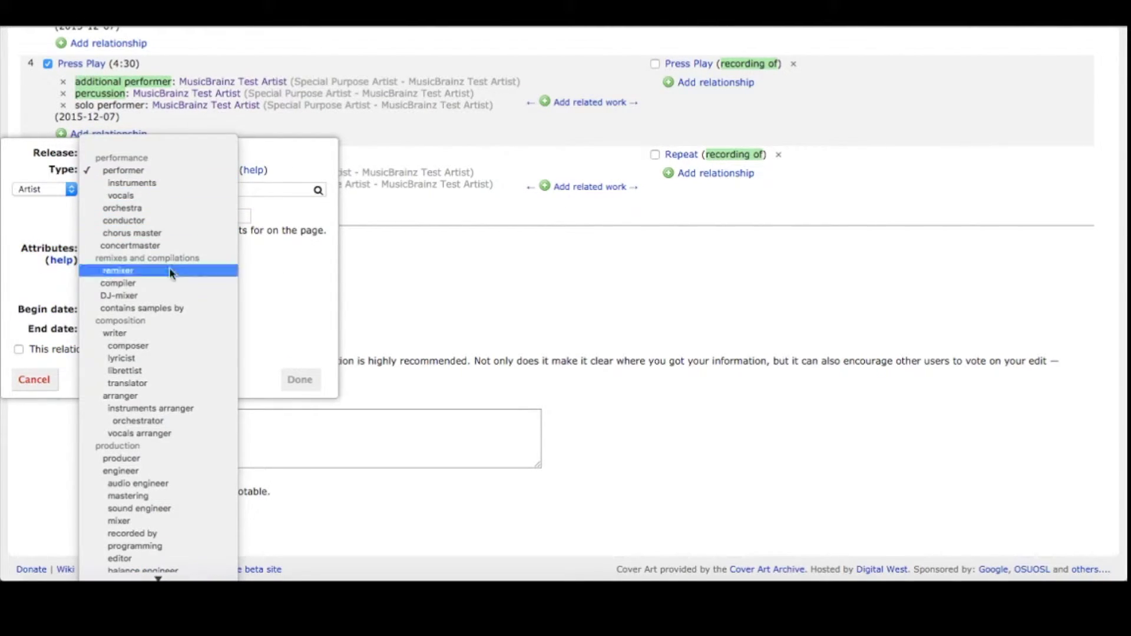
pyautogui.click(177, 408)
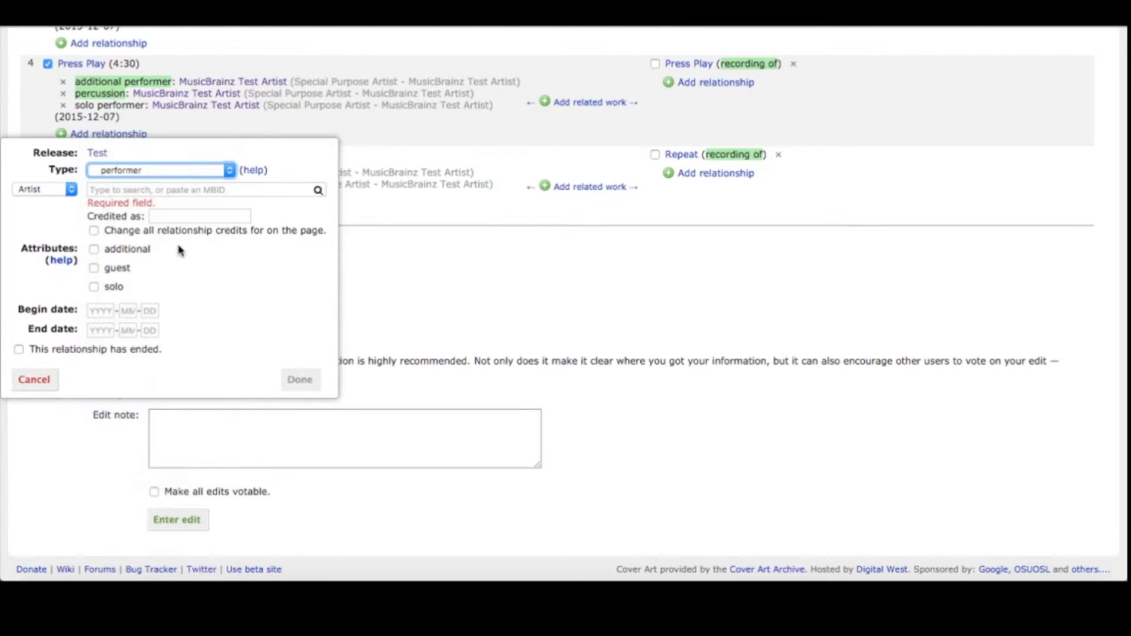
pyautogui.click(202, 189)
pyautogui.click(202, 214)
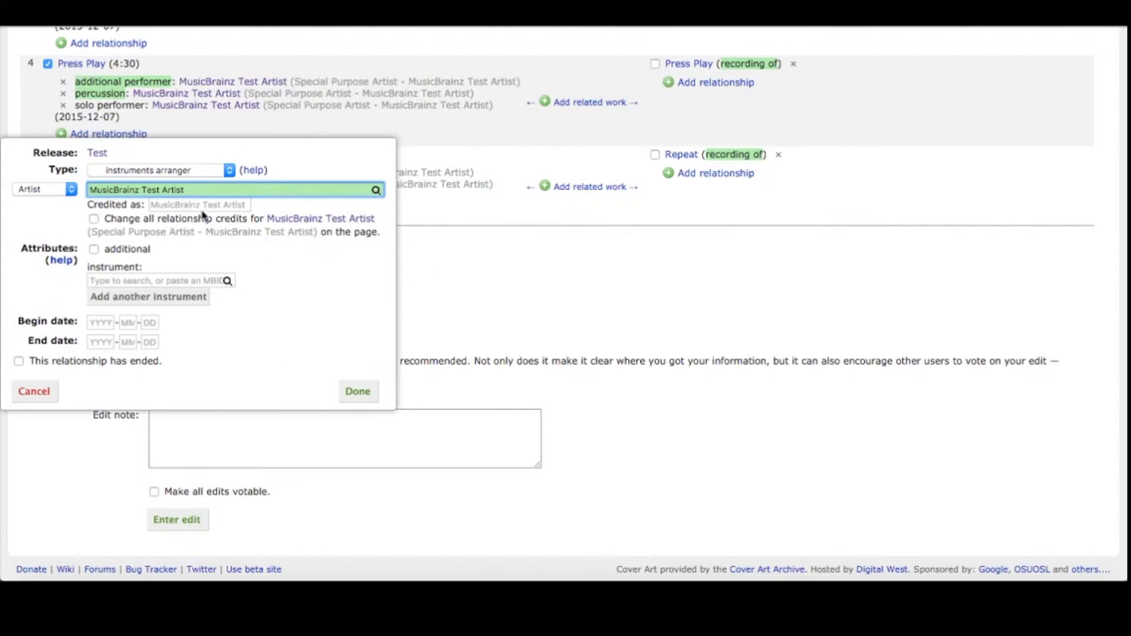
# Step: Add percussion, vacuum cleaner, acoustic guitar and drums as the arranged instruments and confirm
pyautogui.click(184, 280)
pyautogui.click(177, 298)
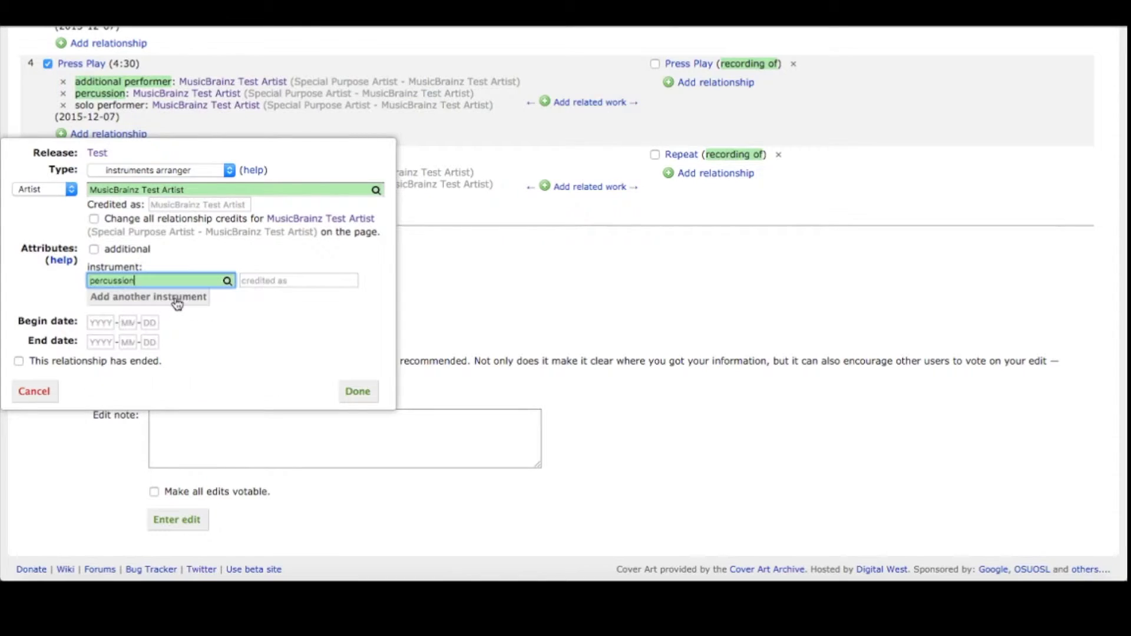
pyautogui.click(182, 298)
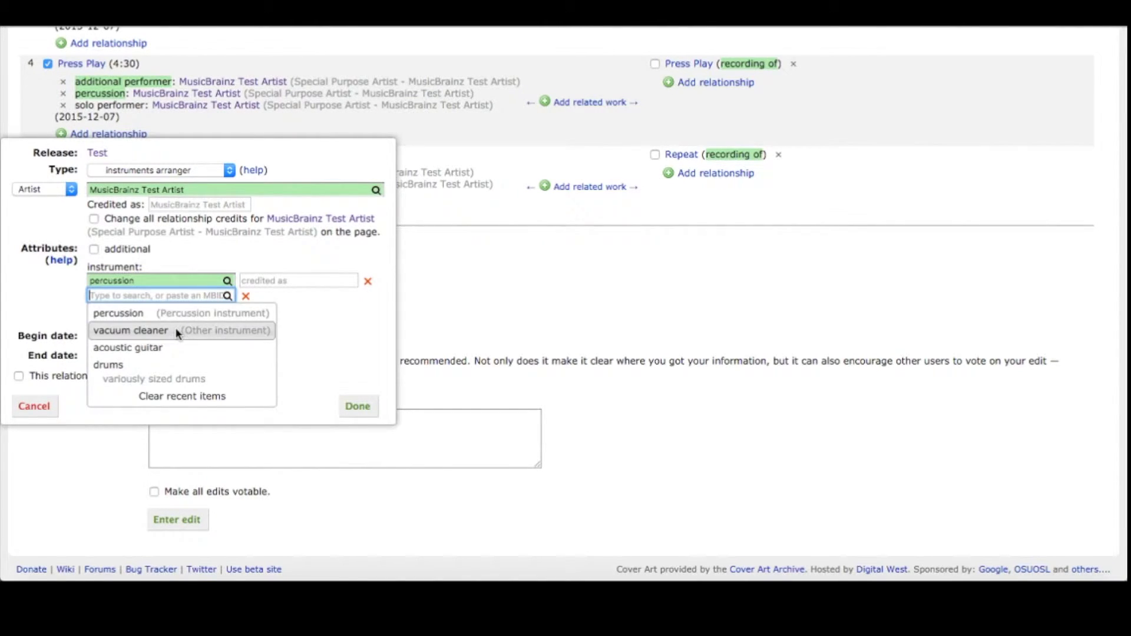
pyautogui.click(175, 327)
pyautogui.click(178, 324)
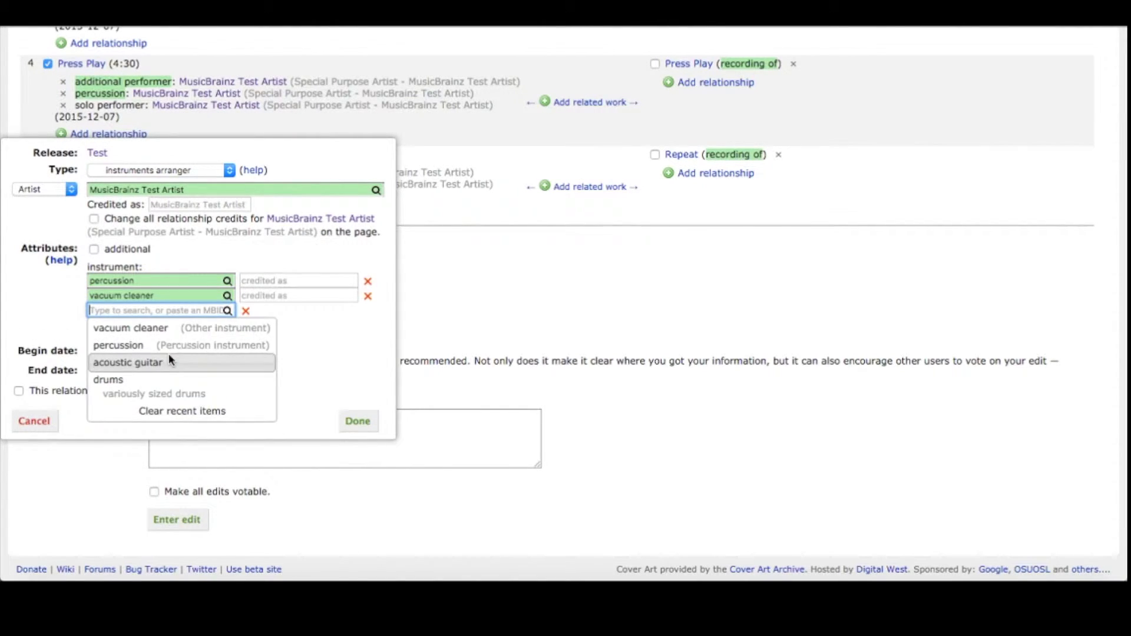
pyautogui.click(176, 361)
pyautogui.click(175, 327)
pyautogui.click(172, 393)
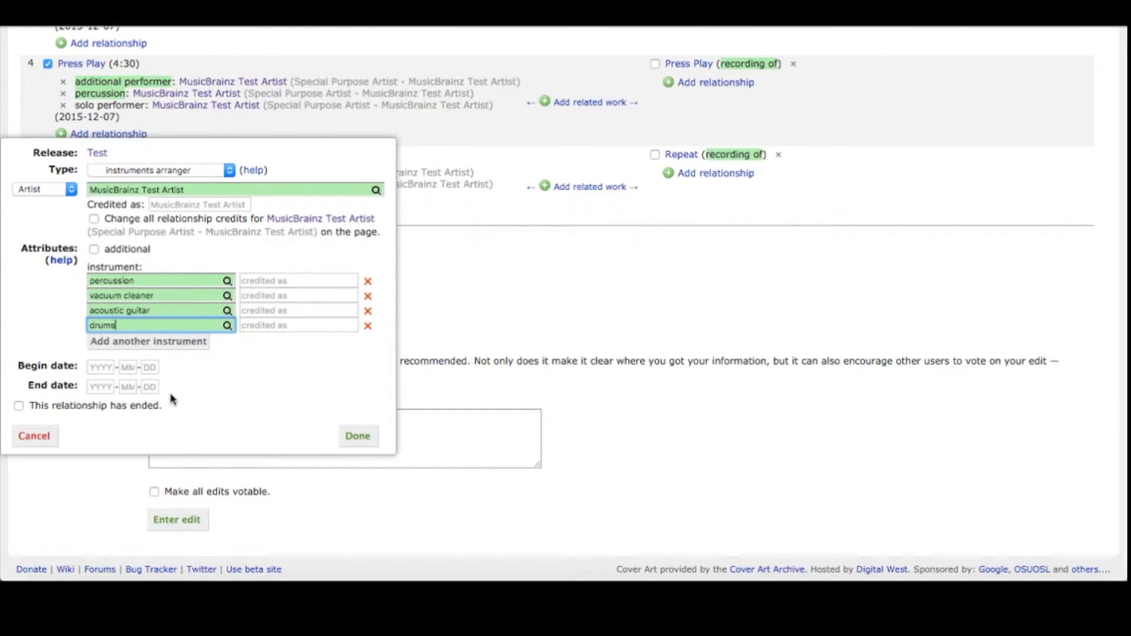
pyautogui.click(355, 437)
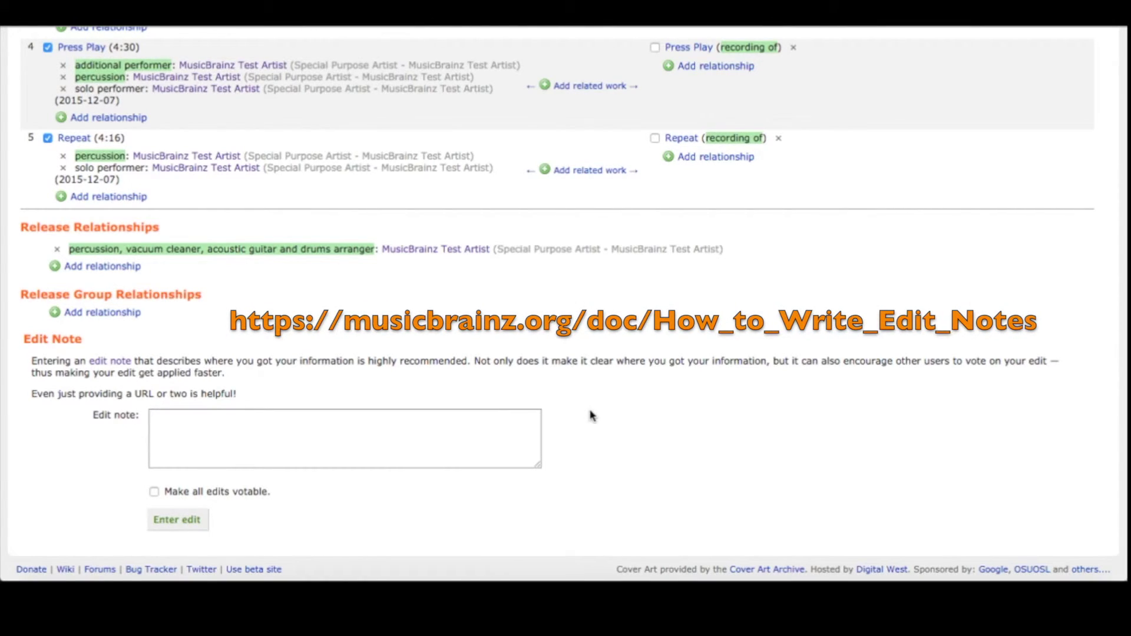
# Step: Add the edit note 'This is a test' and submit the pending relationship edits
pyautogui.click(451, 443)
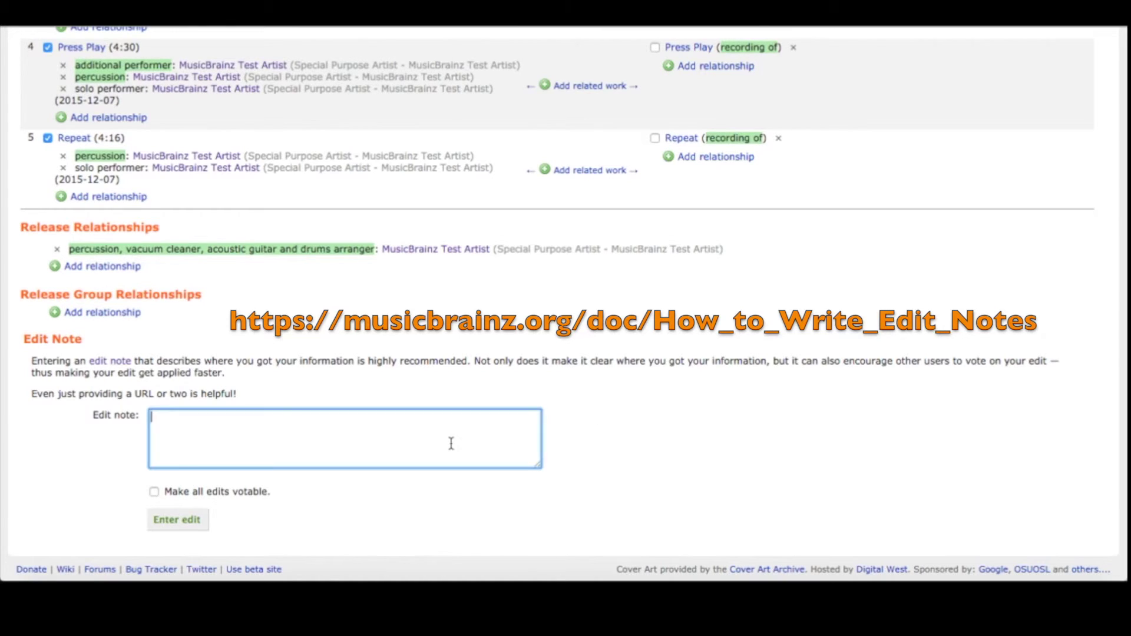
pyautogui.write('This is a test')
pyautogui.click(191, 521)
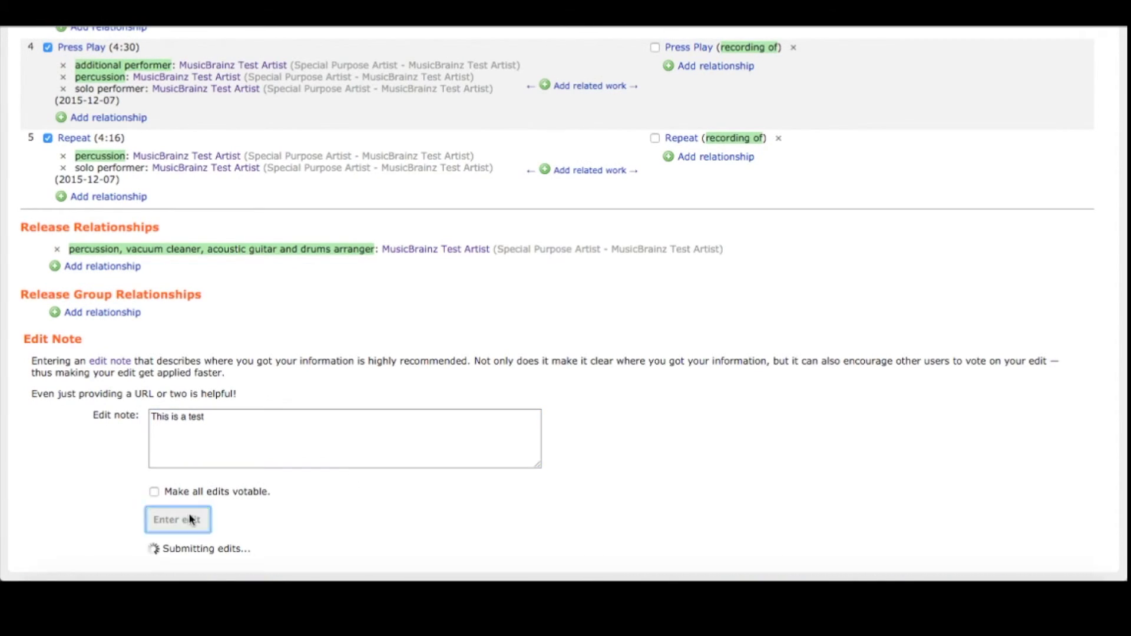